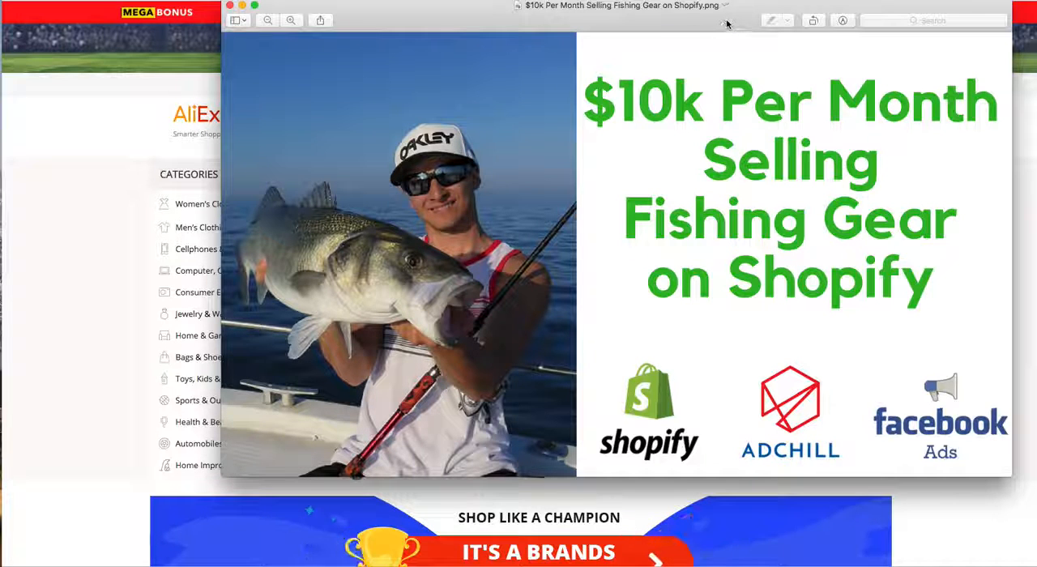
# Step: Move the fishing gear image window out of the way to uncover the AliExpress home page
pyautogui.moveTo(727, 23); pyautogui.dragTo(726, 11)
pyautogui.moveTo(596, 63)
pyautogui.mouseDown()
pyautogui.moveTo(725, 117)
pyautogui.moveTo(757, 108)
pyautogui.mouseUp()
pyautogui.moveTo(727, 13); pyautogui.dragTo(779, 40)
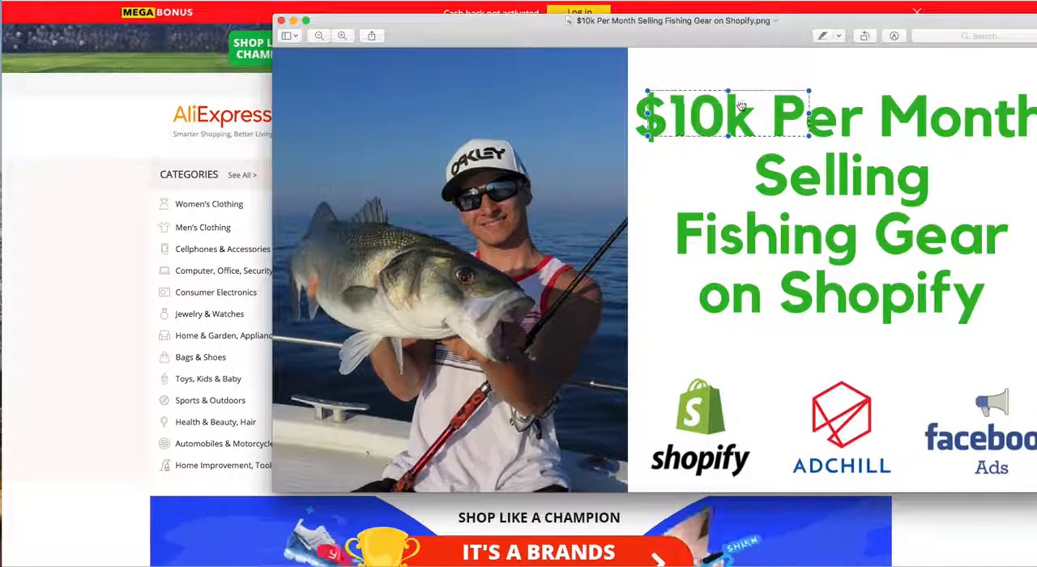
pyautogui.moveTo(757, 113); pyautogui.dragTo(740, 192)
pyautogui.moveTo(746, 26); pyautogui.dragTo(0, 121)
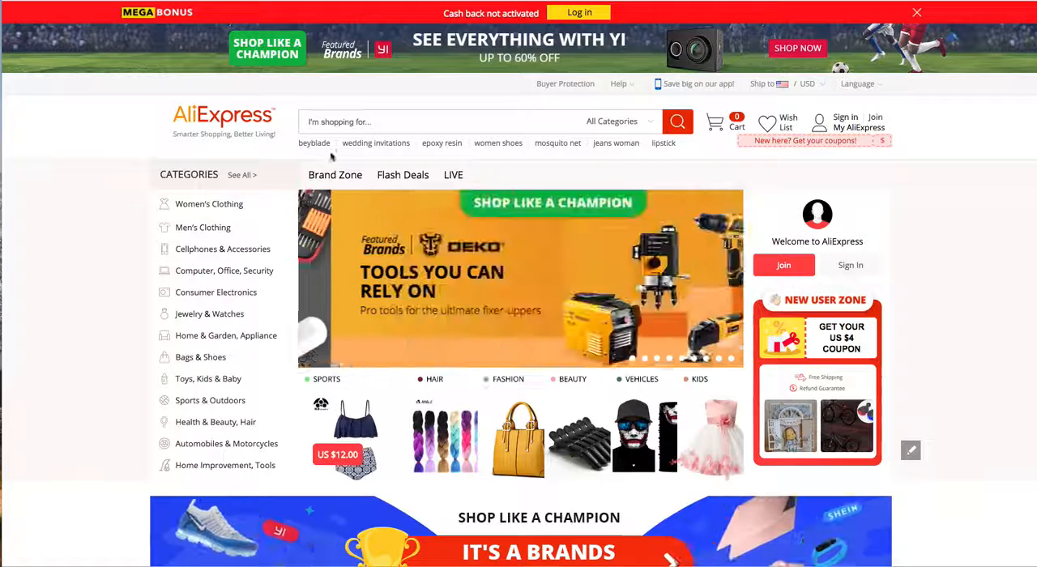
# Step: Search AliExpress for "fishing" and sort the results by orders
pyautogui.click(422, 118)
pyautogui.write('fishing')
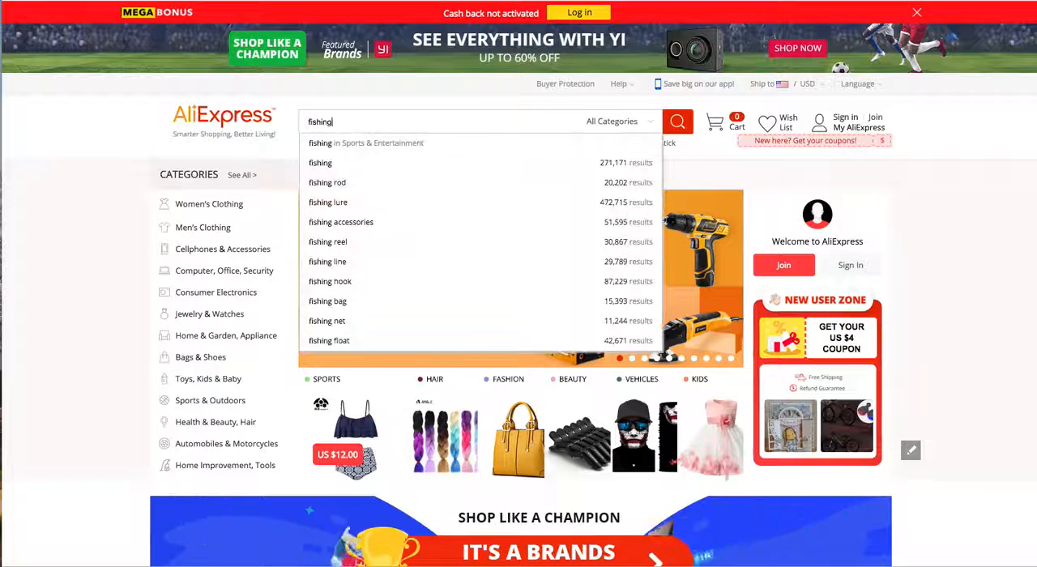
pyautogui.press('Return')
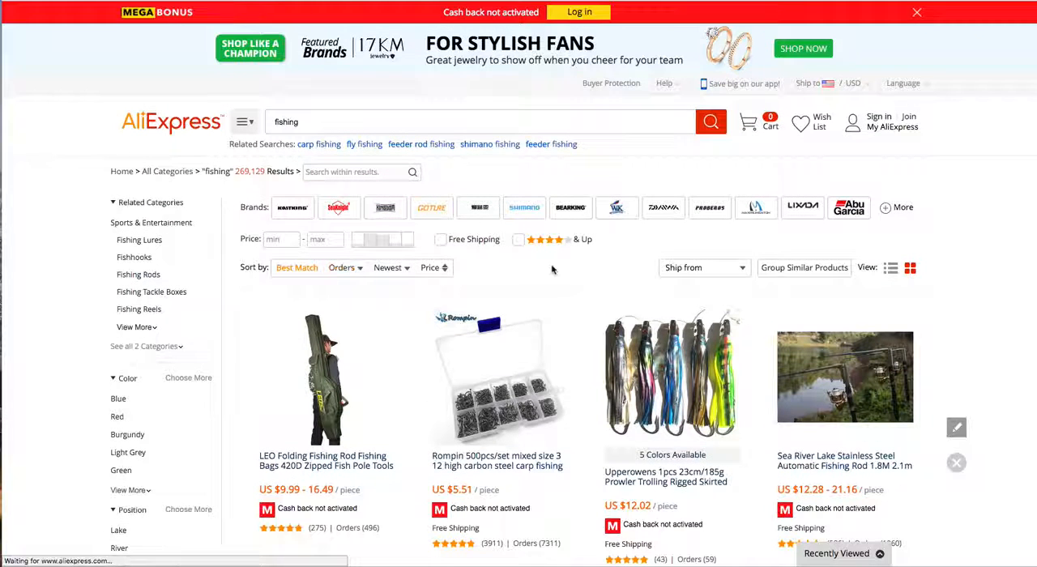
pyautogui.scroll(-3, 648, 243)
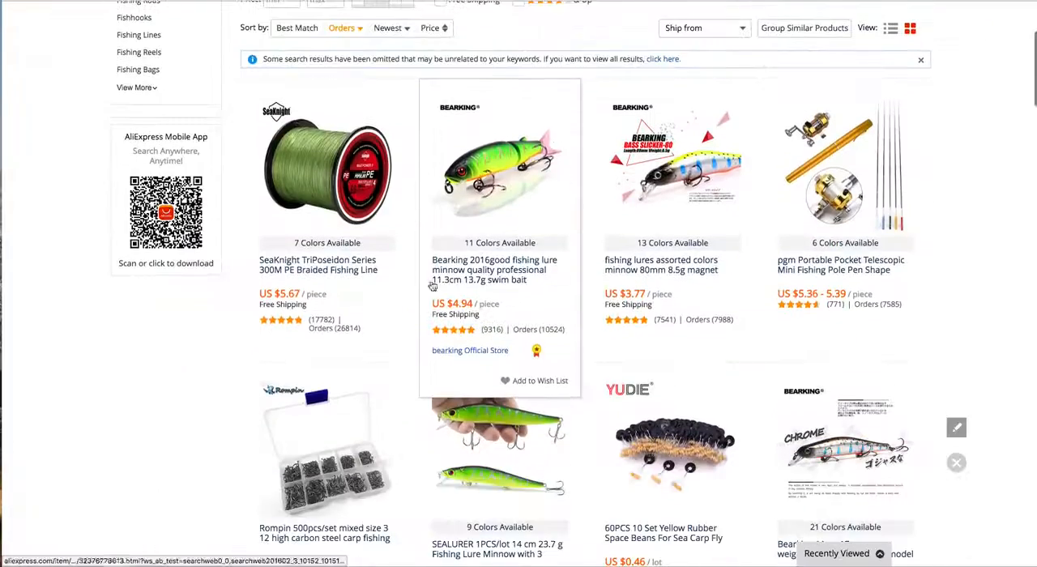
# Step: Browse the most-ordered fishing products to see which kinds of lures, lines, hooks and reels sell
pyautogui.scroll(-3, 810, 284)
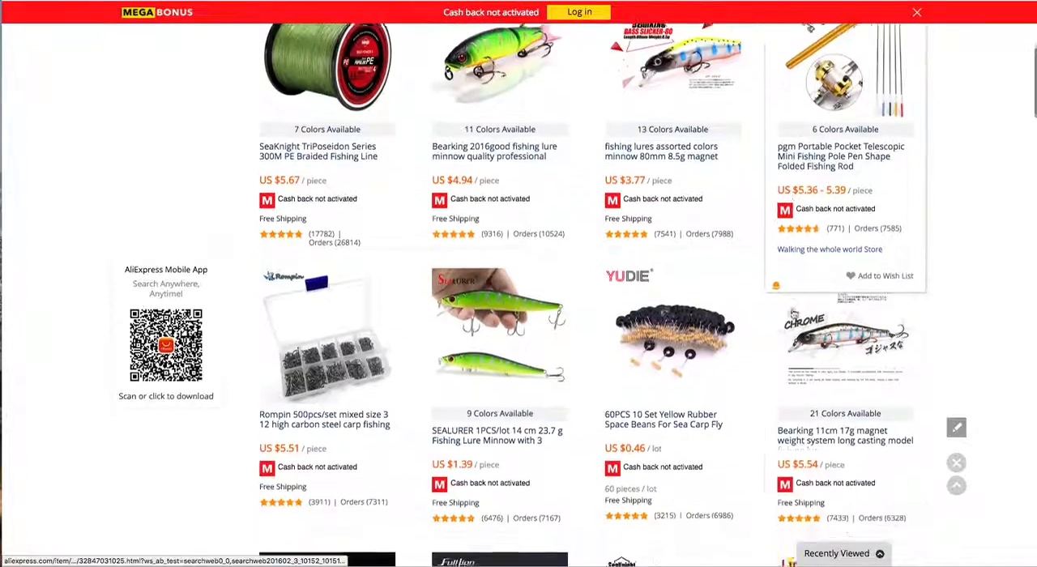
pyautogui.scroll(3, 787, 314)
pyautogui.scroll(-3, 554, 314)
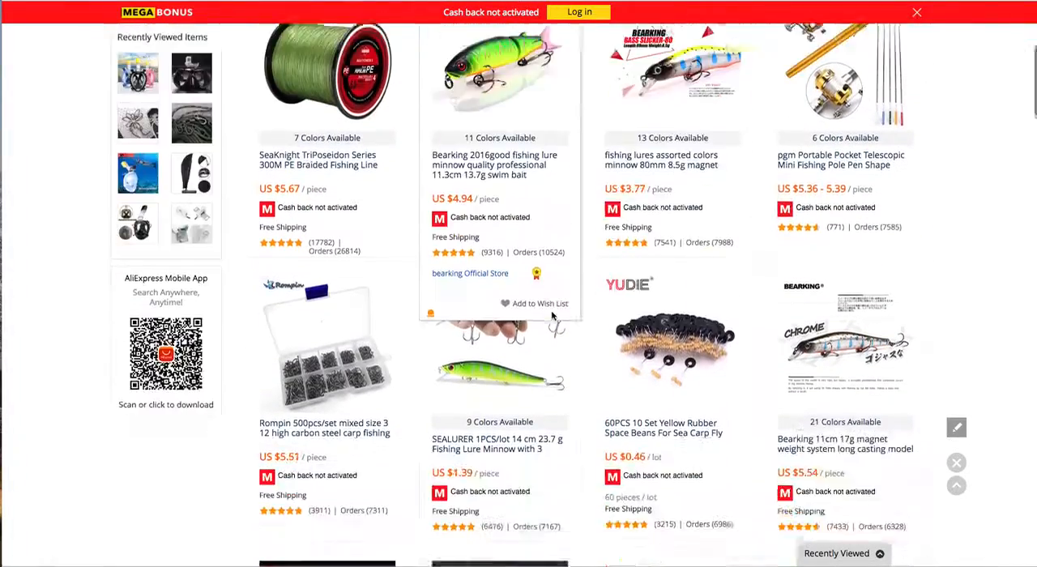
pyautogui.scroll(-5, 714, 446)
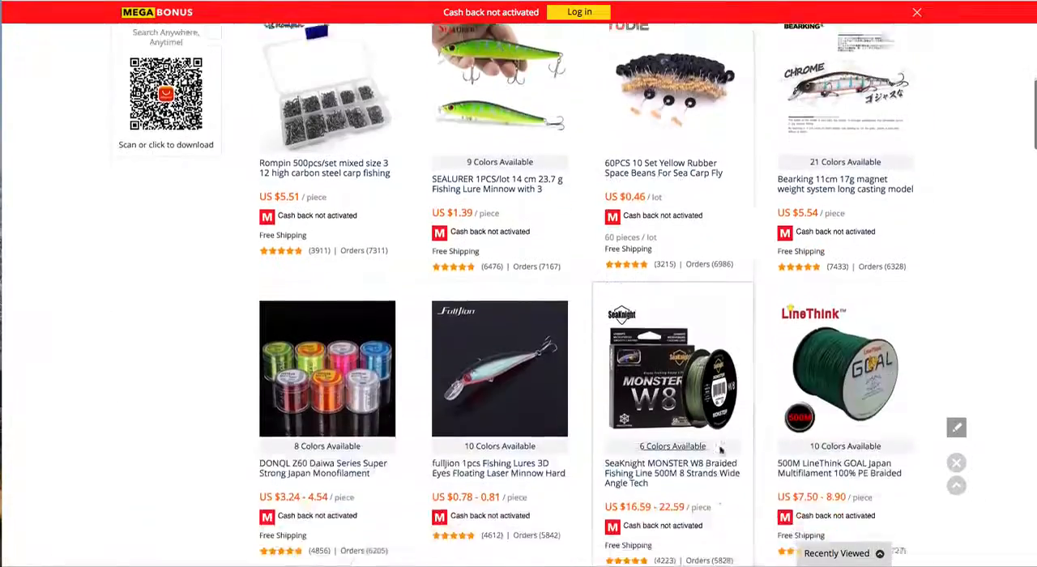
pyautogui.scroll(-8, 511, 378)
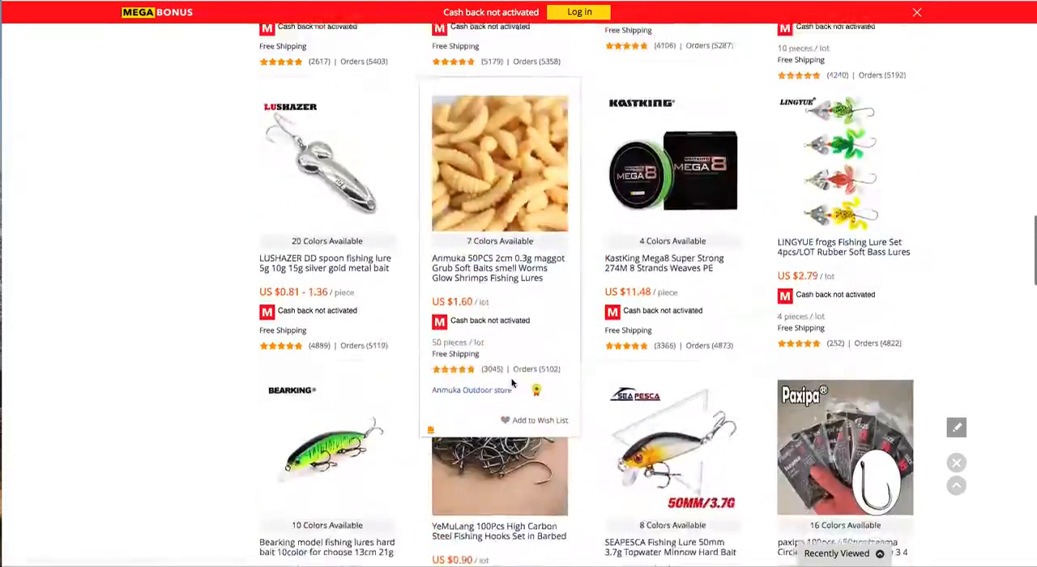
pyautogui.scroll(-3, 511, 378)
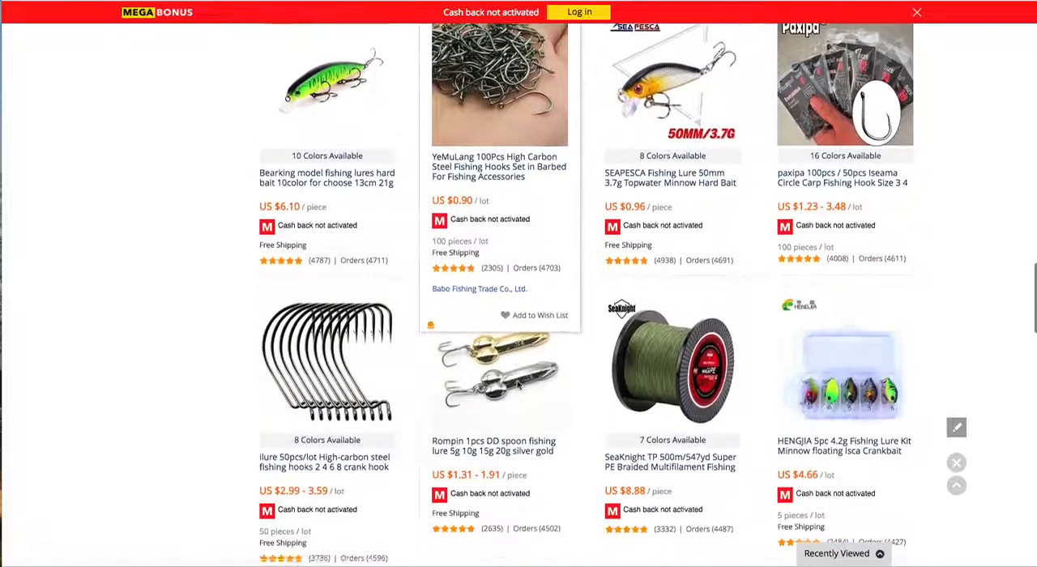
pyautogui.scroll(-2, 518, 324)
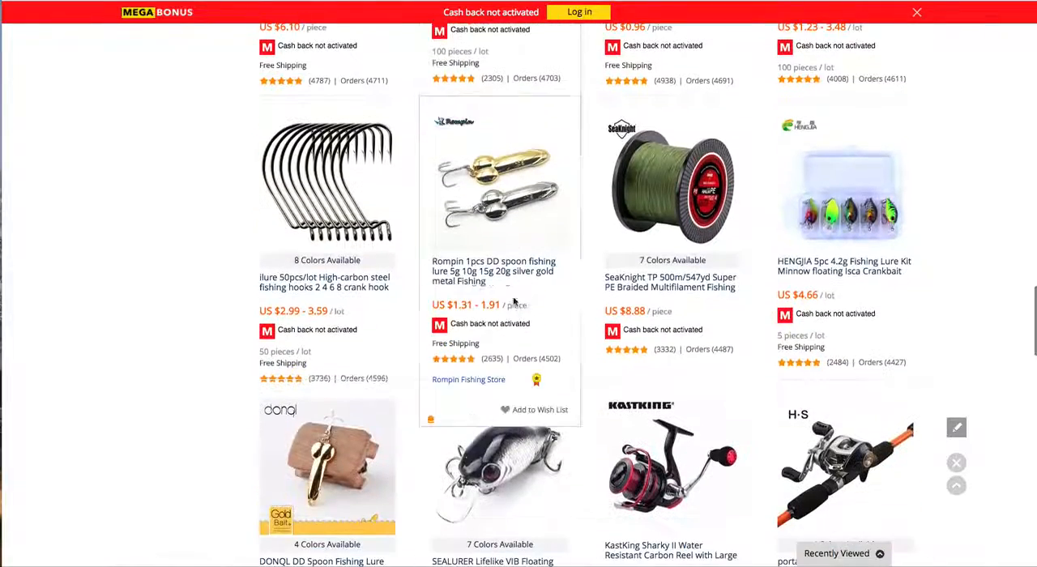
pyautogui.scroll(-5, 579, 328)
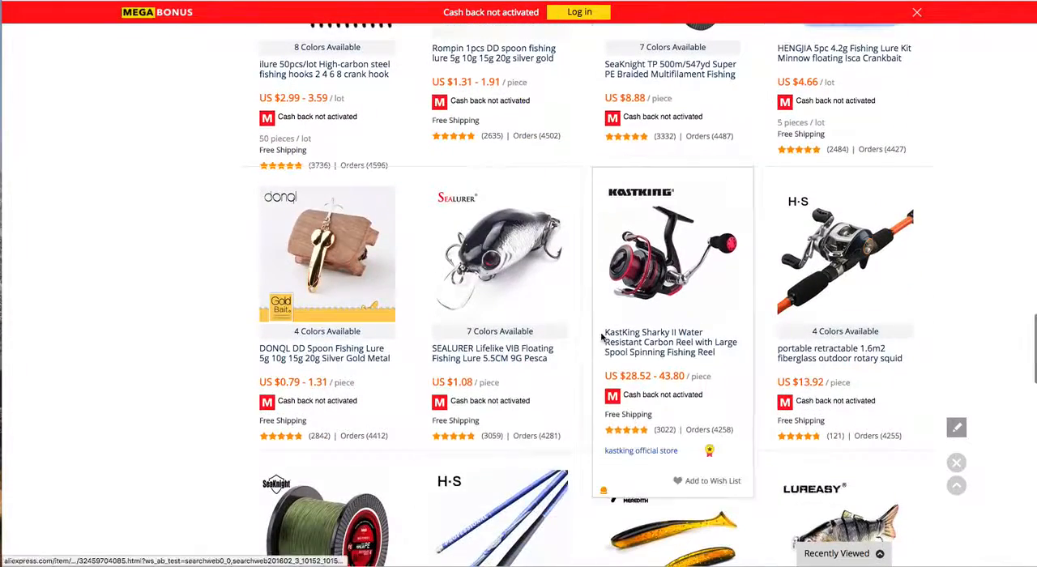
pyautogui.scroll(-3, 603, 328)
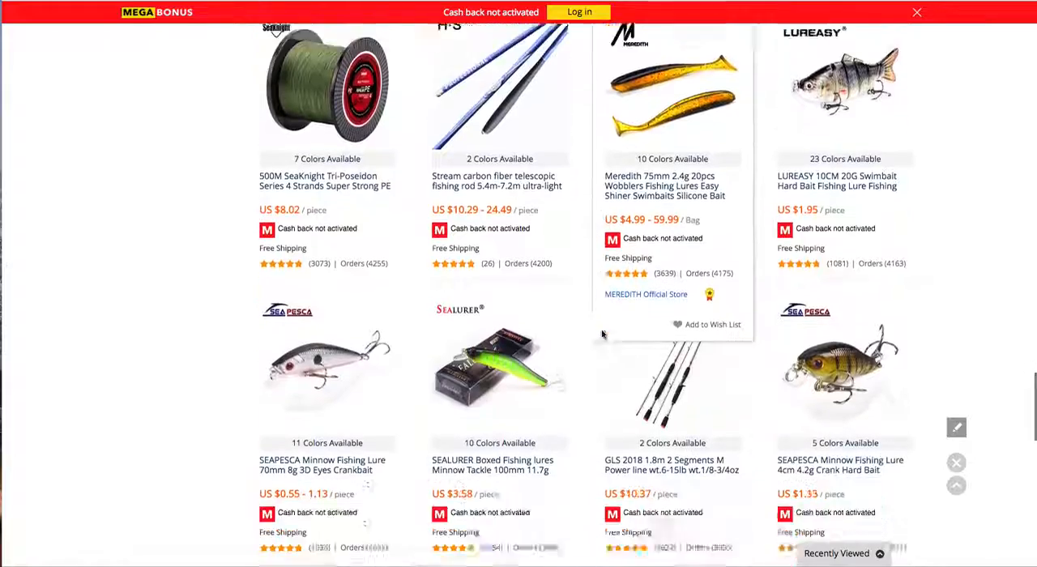
pyautogui.scroll(4, 606, 332)
pyautogui.scroll(10, 605, 332)
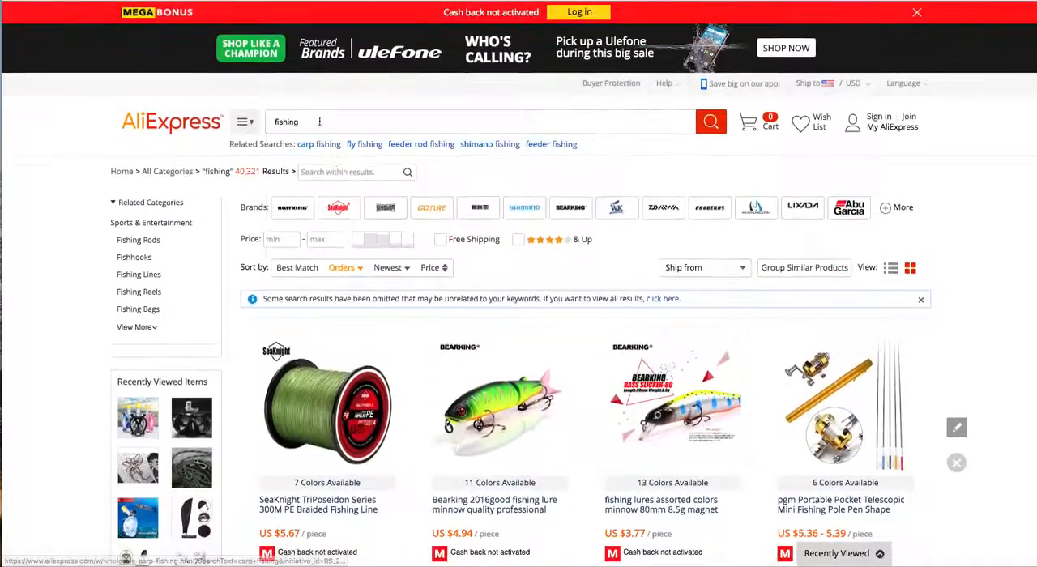
pyautogui.click(409, 121)
pyautogui.click(414, 103)
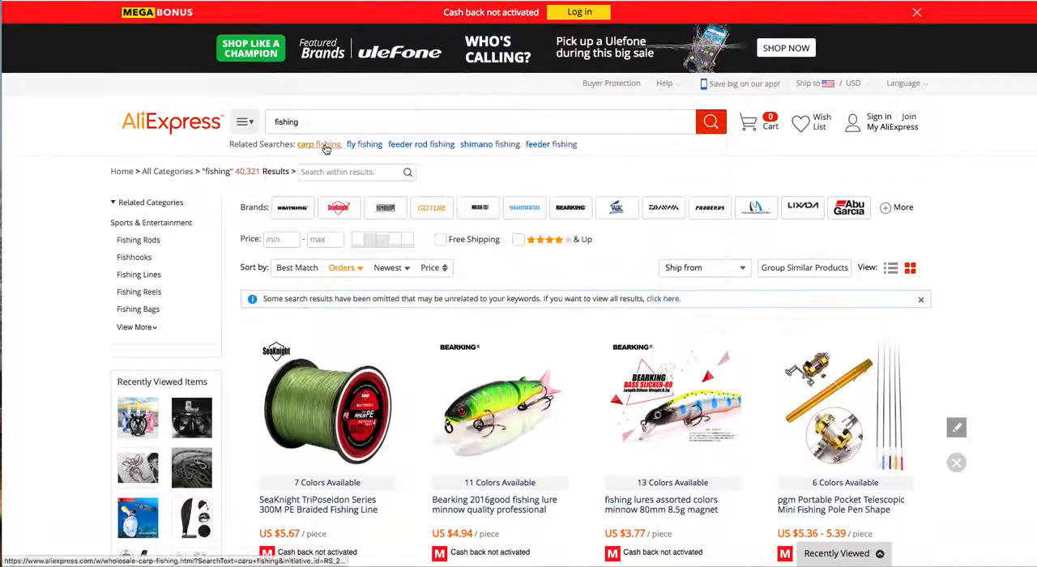
pyautogui.click(428, 146)
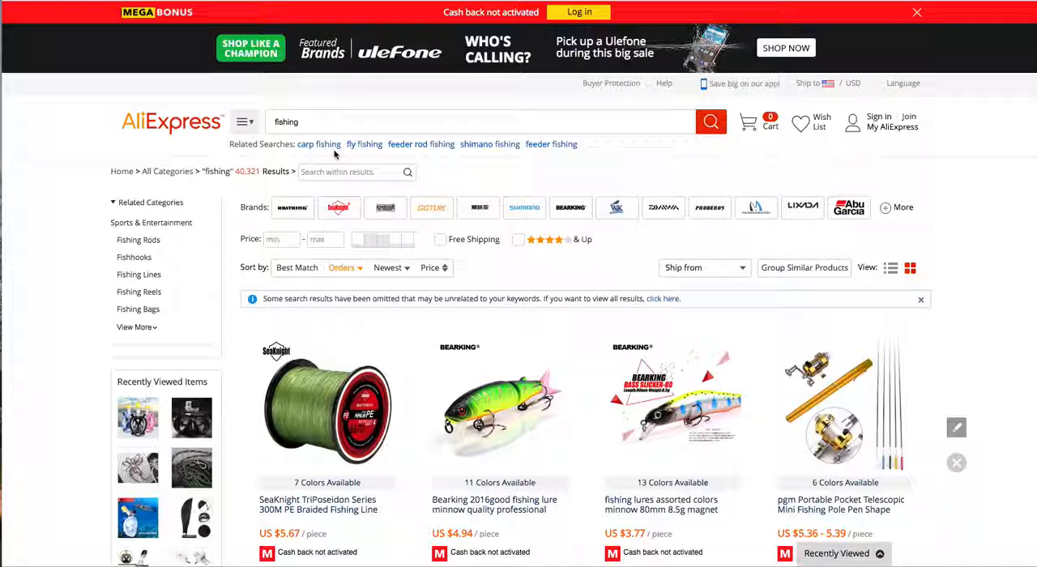
# Step: Compare the prices, ratings and order counts of the fishing products to pick a candidate for the store
pyautogui.scroll(-3, 502, 397)
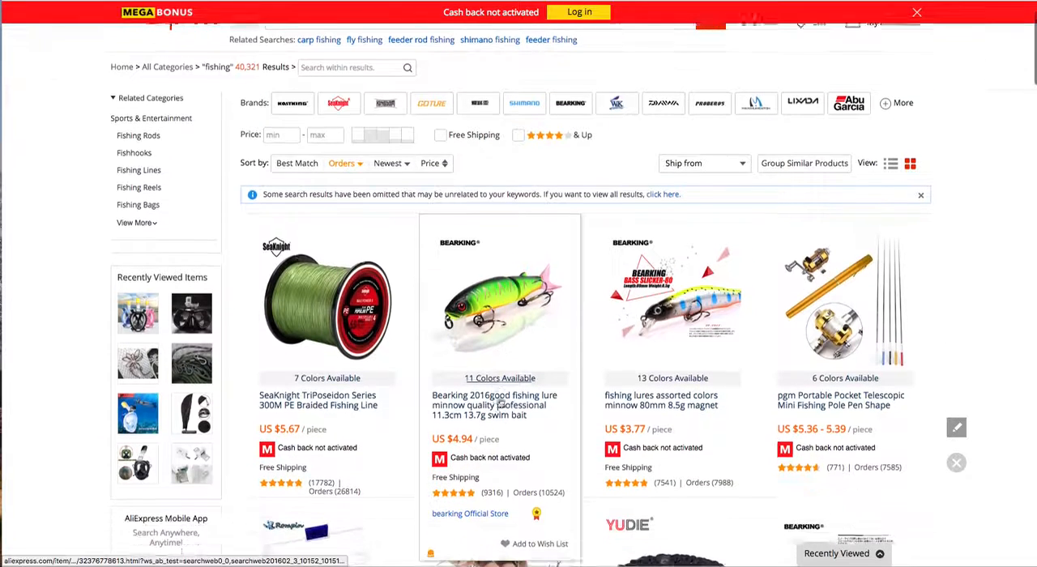
pyautogui.scroll(-1, 500, 404)
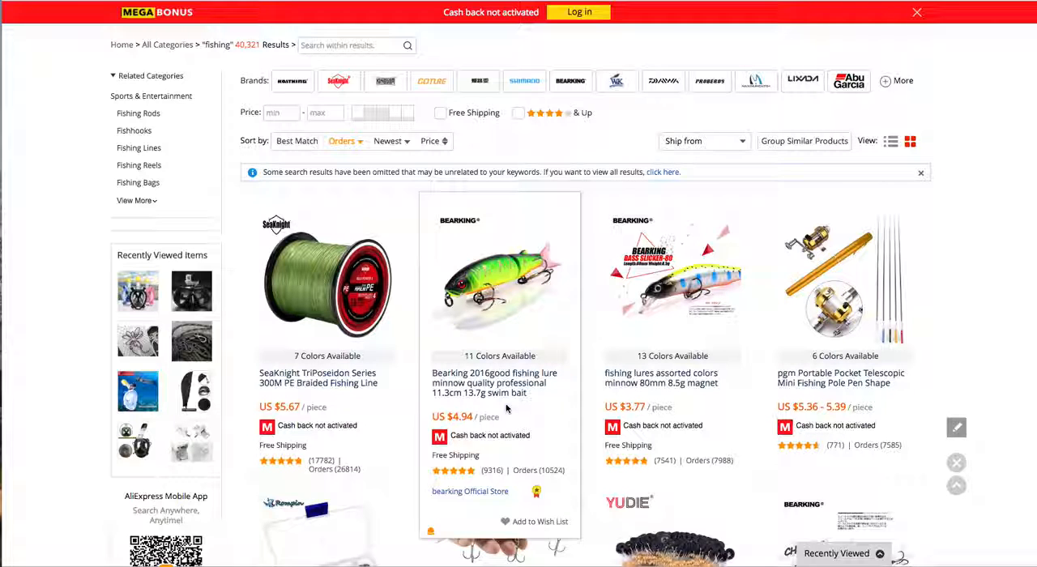
pyautogui.scroll(-5, 510, 405)
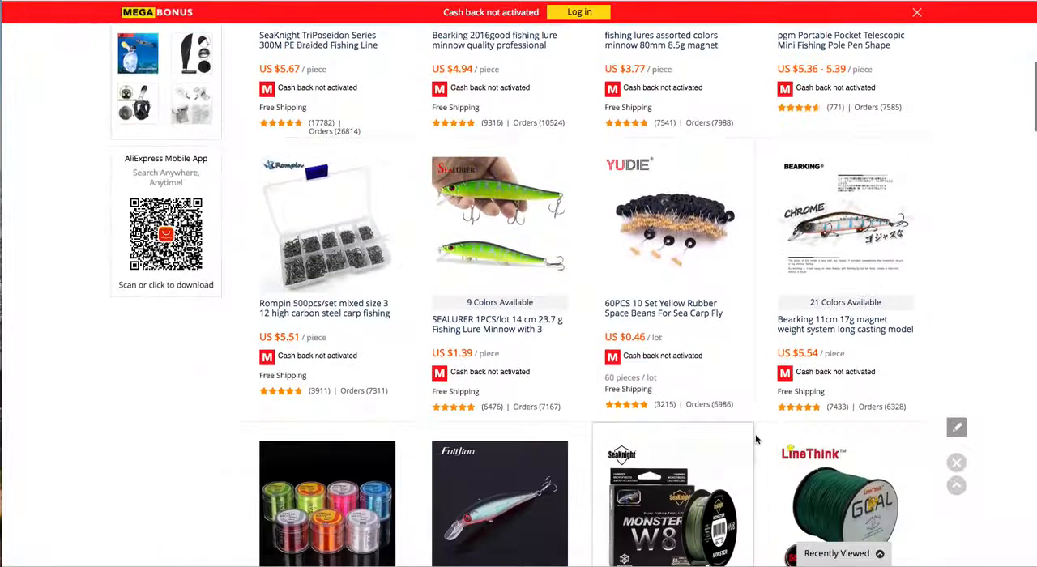
pyautogui.scroll(-2, 755, 439)
pyautogui.scroll(-3, 755, 439)
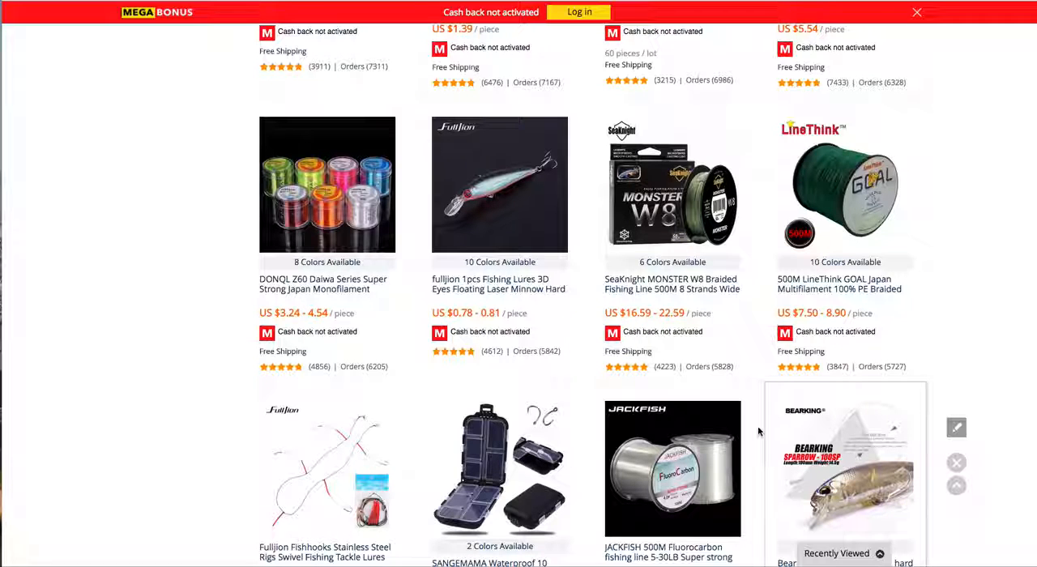
pyautogui.scroll(-2, 729, 319)
pyautogui.scroll(-4, 728, 324)
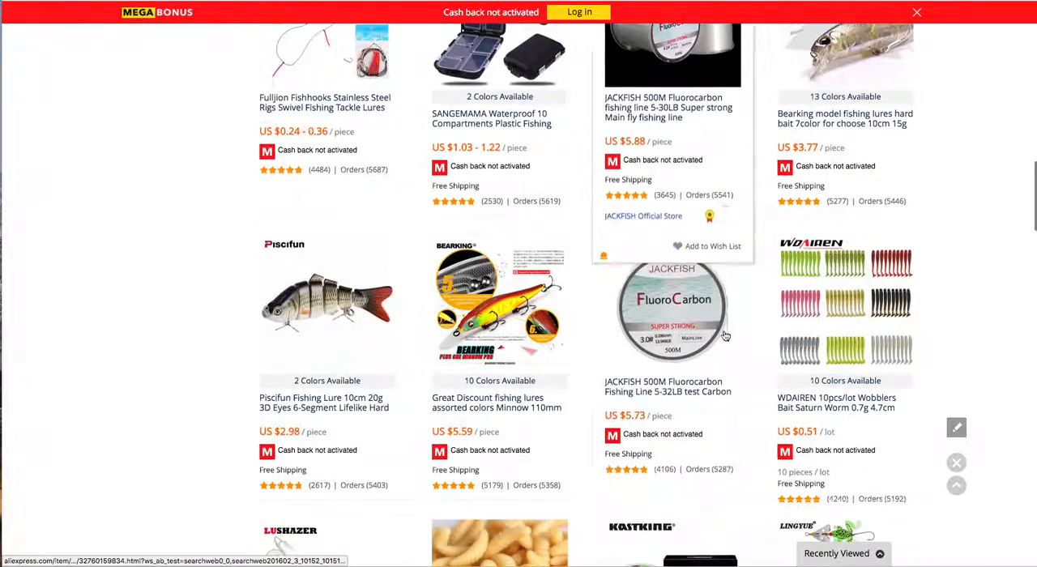
pyautogui.scroll(-2, 723, 340)
pyautogui.scroll(-2, 702, 360)
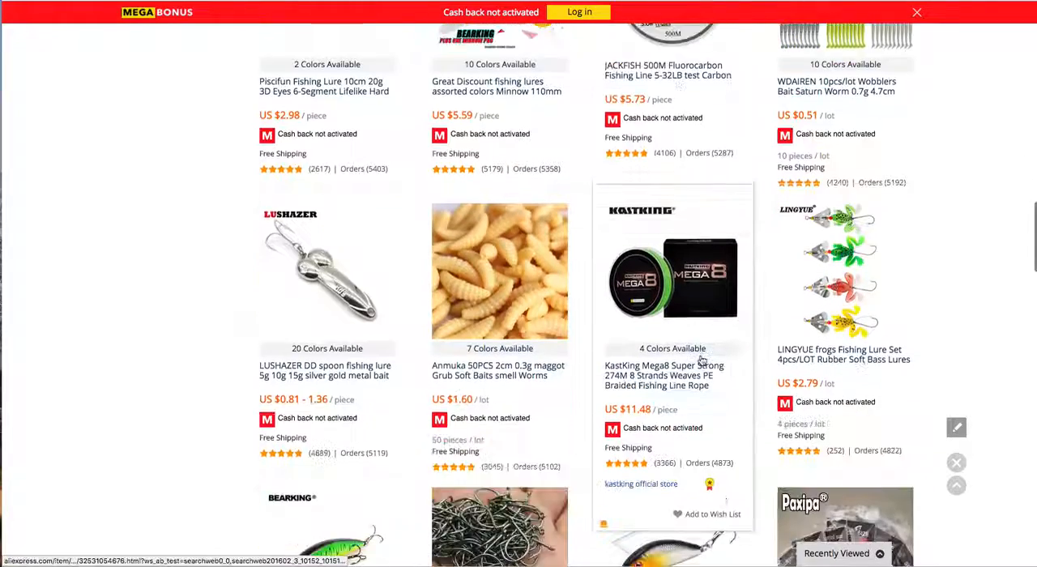
pyautogui.scroll(-1, 700, 361)
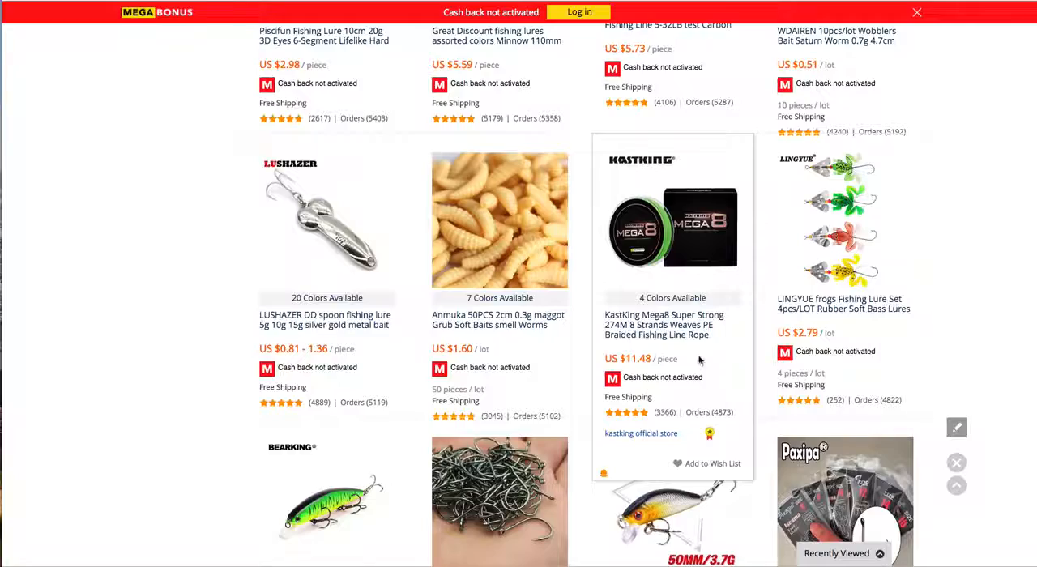
pyautogui.scroll(-1, 688, 352)
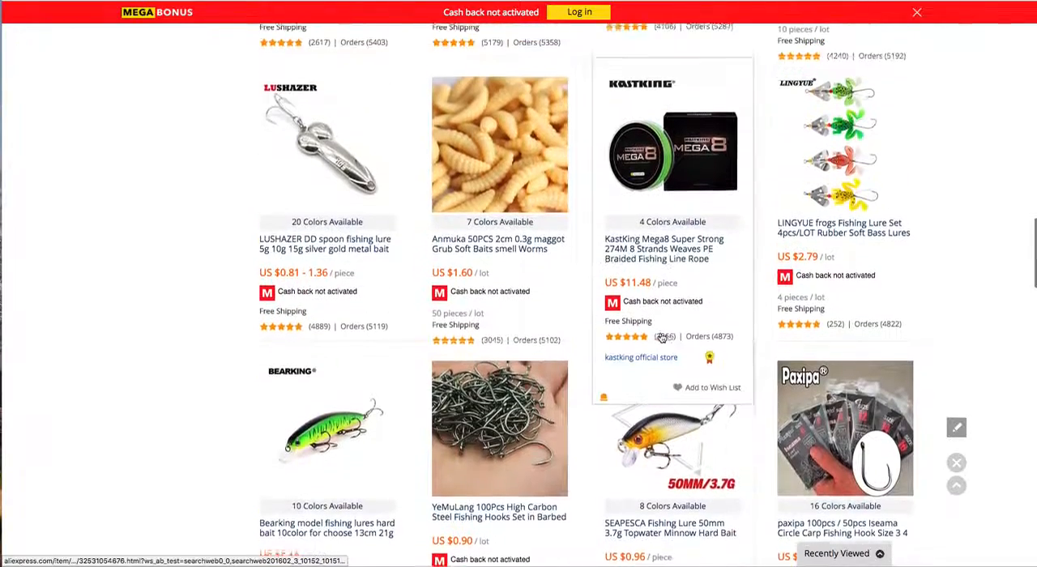
# Step: Open the product page of the Piscifun Fishing Lure 10cm 20g 3D Eyes 6-Segment and copy its URL
pyautogui.scroll(1, 662, 336)
pyautogui.scroll(2, 661, 336)
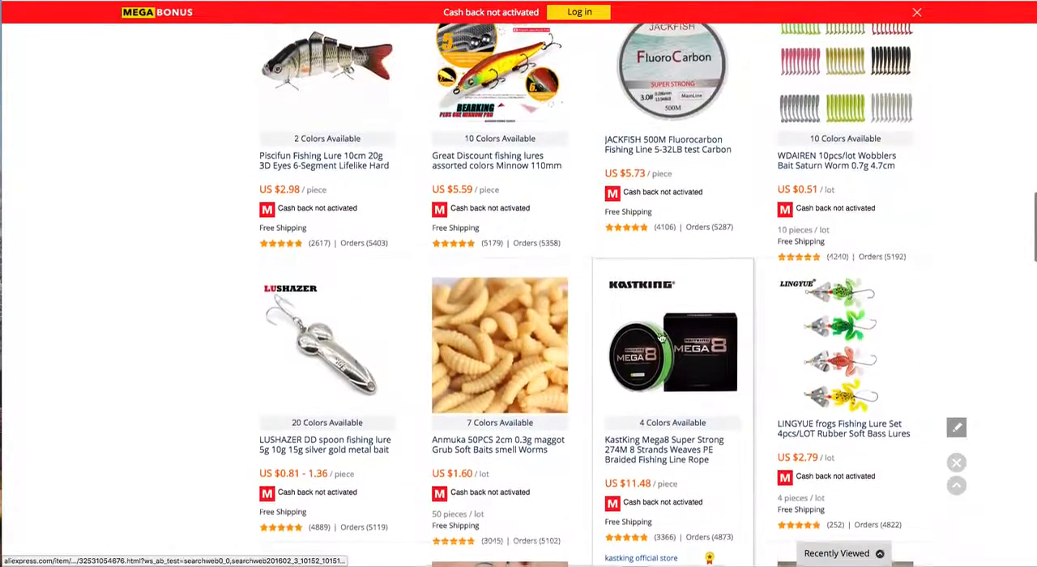
pyautogui.scroll(3, 661, 336)
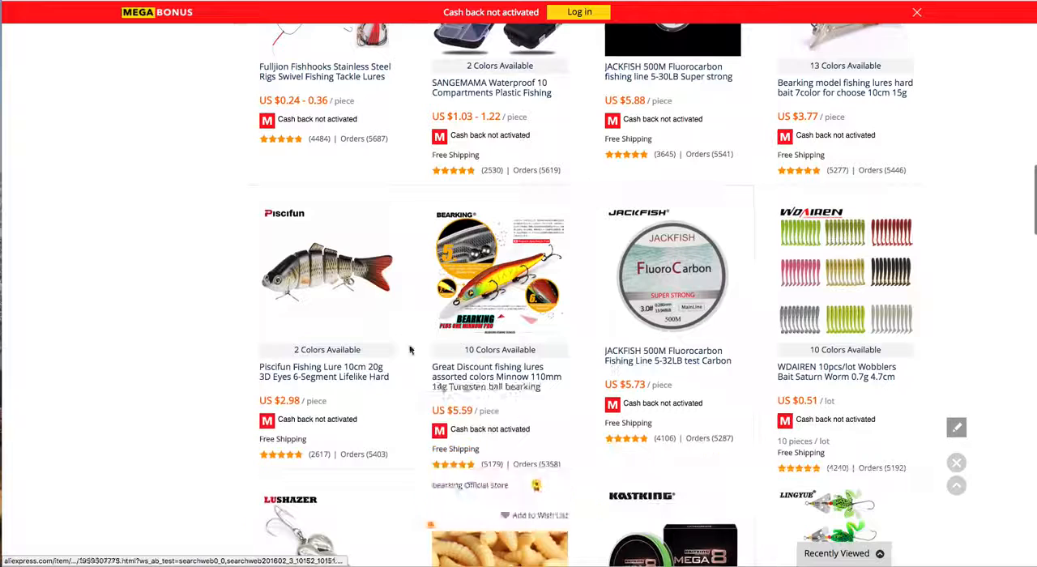
pyautogui.click(316, 374)
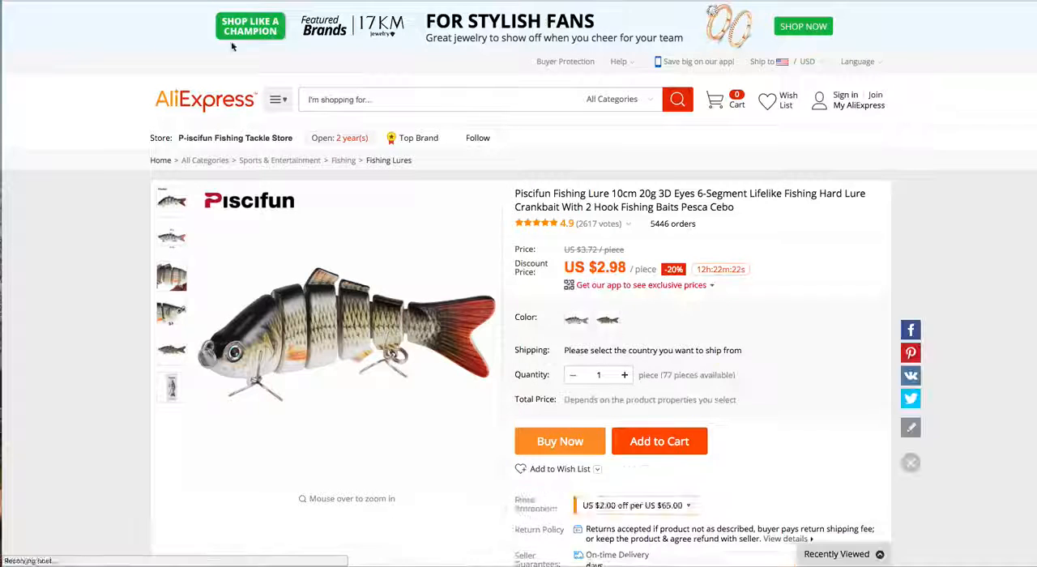
pyautogui.click(364, 1)
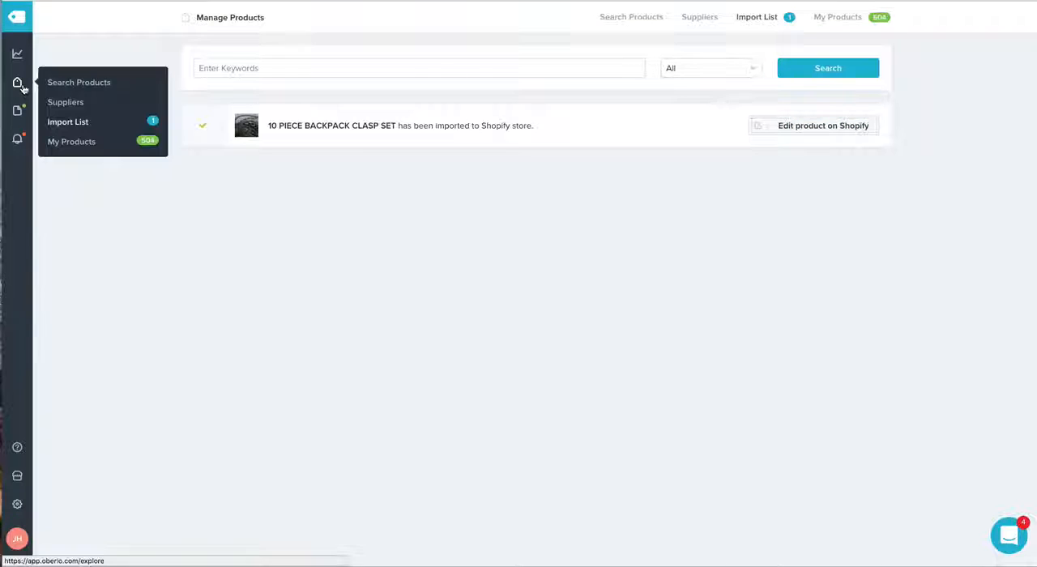
# Step: In Oberlo's product search, import the Piscifun lure by its copied product URL and dismiss the import dialog
pyautogui.click(103, 82)
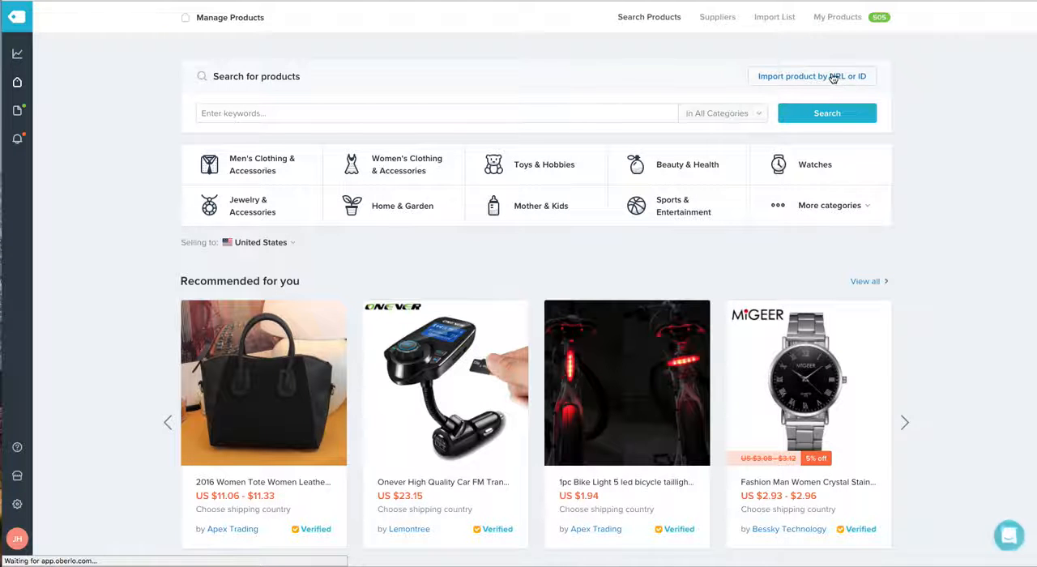
pyautogui.click(857, 77)
pyautogui.click(503, 118)
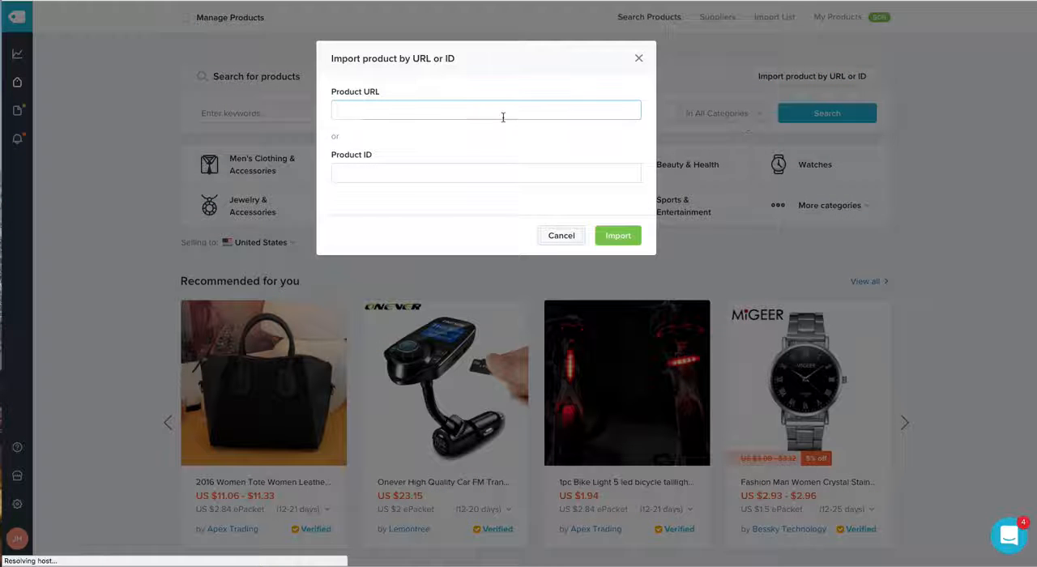
pyautogui.press('super+v')
pyautogui.click(615, 239)
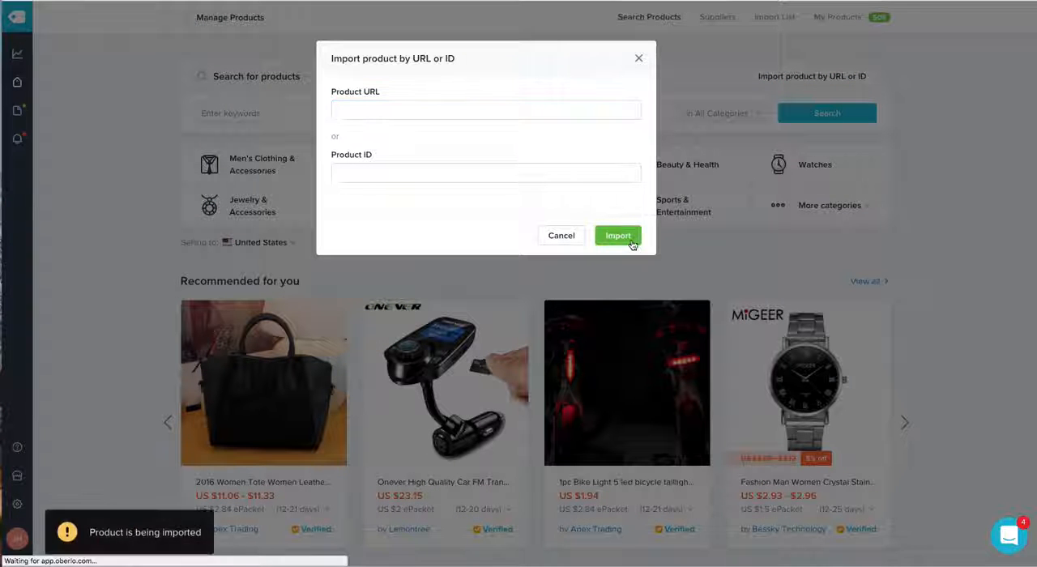
pyautogui.click(149, 185)
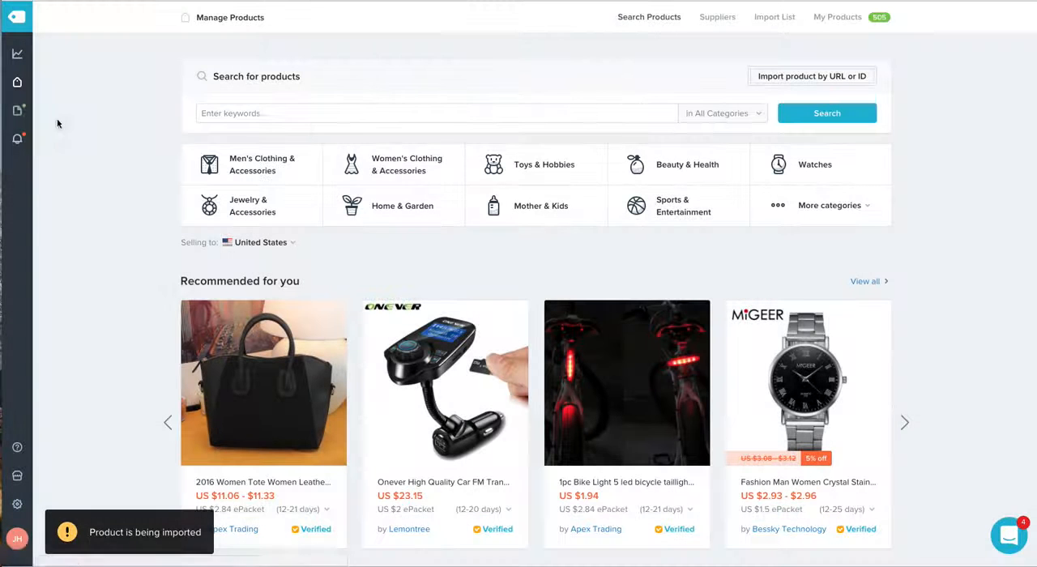
# Step: Open the Oberlo import list containing the newly imported Piscifun lure
pyautogui.moveTo(18, 114)
pyautogui.click(89, 119)
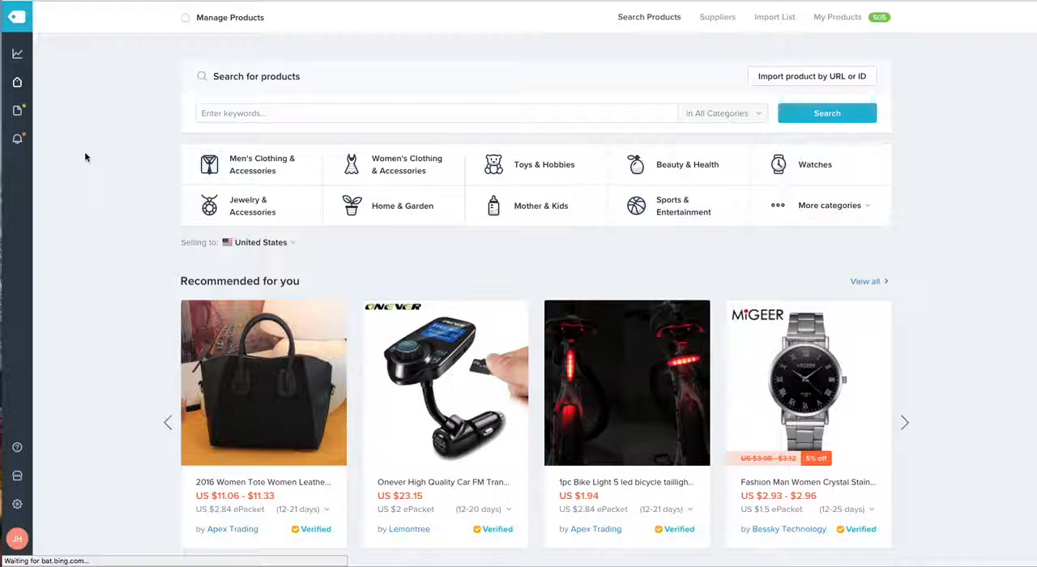
pyautogui.moveTo(17, 82)
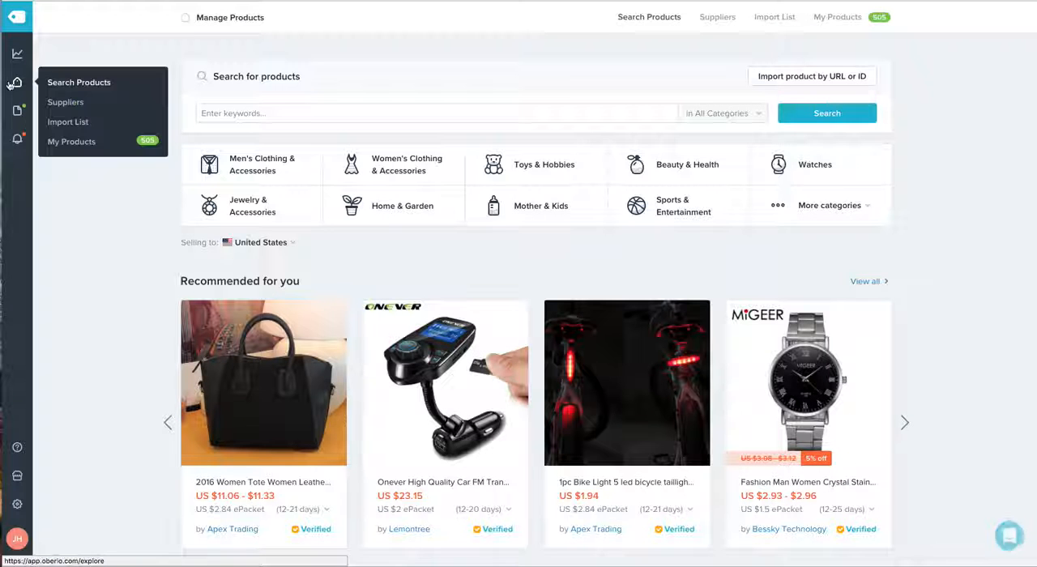
pyautogui.click(76, 131)
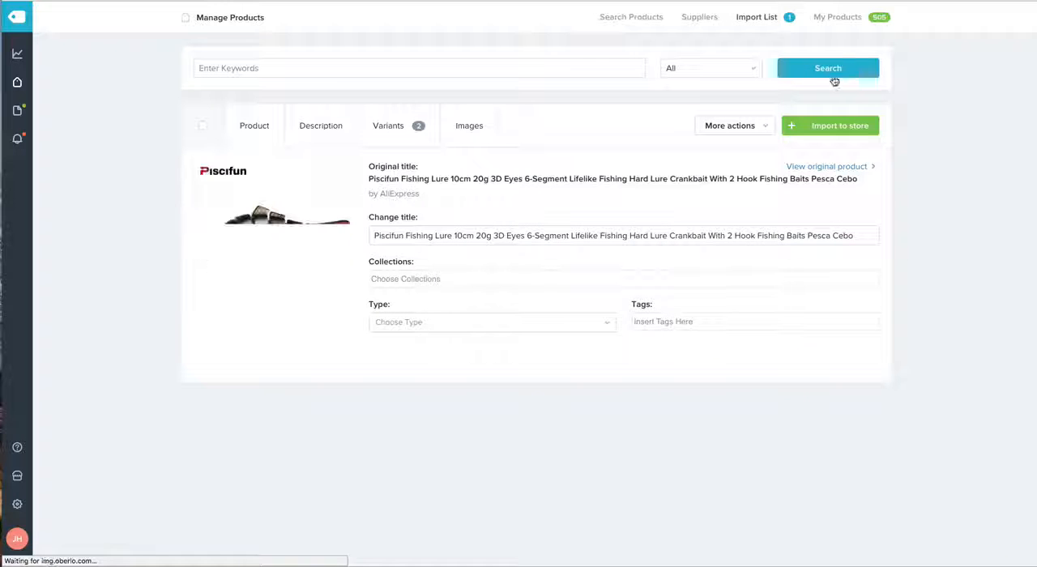
# Step: Change the imported lure's title to "6 Segment Lure"
pyautogui.click(520, 235)
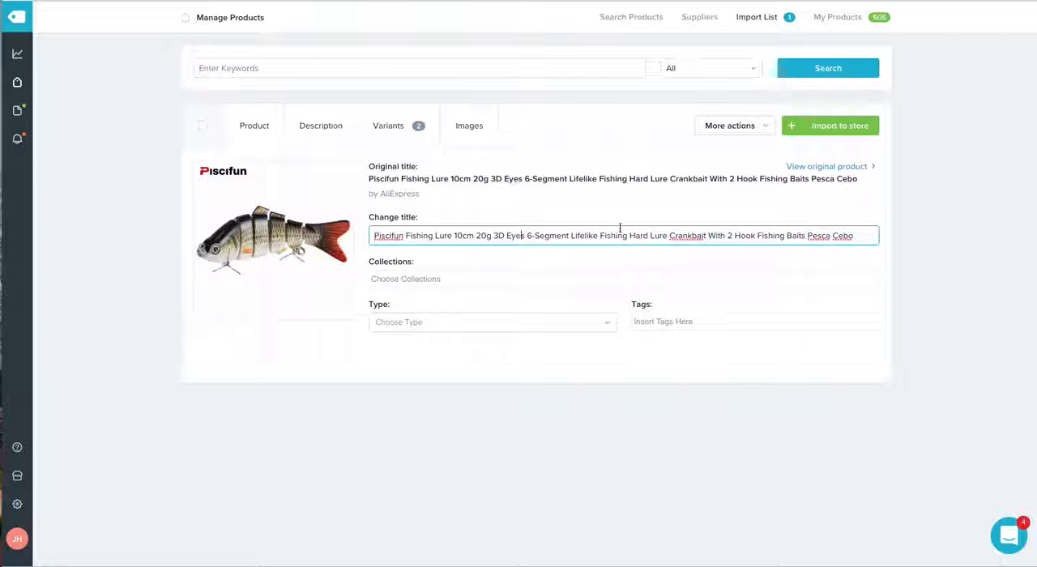
pyautogui.hotkey('ctrl', 'a')
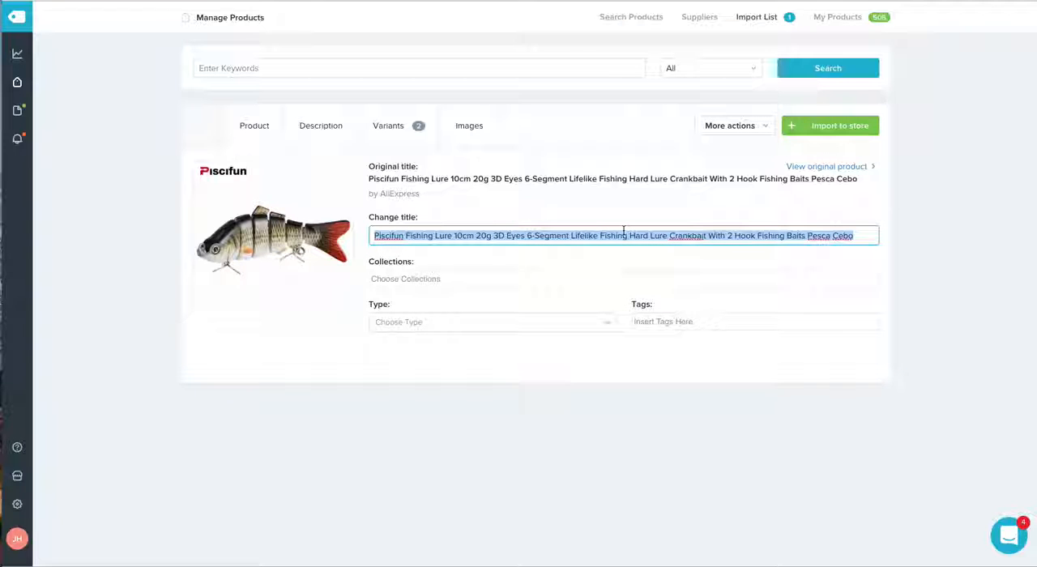
pyautogui.write('6 Segment Lure')
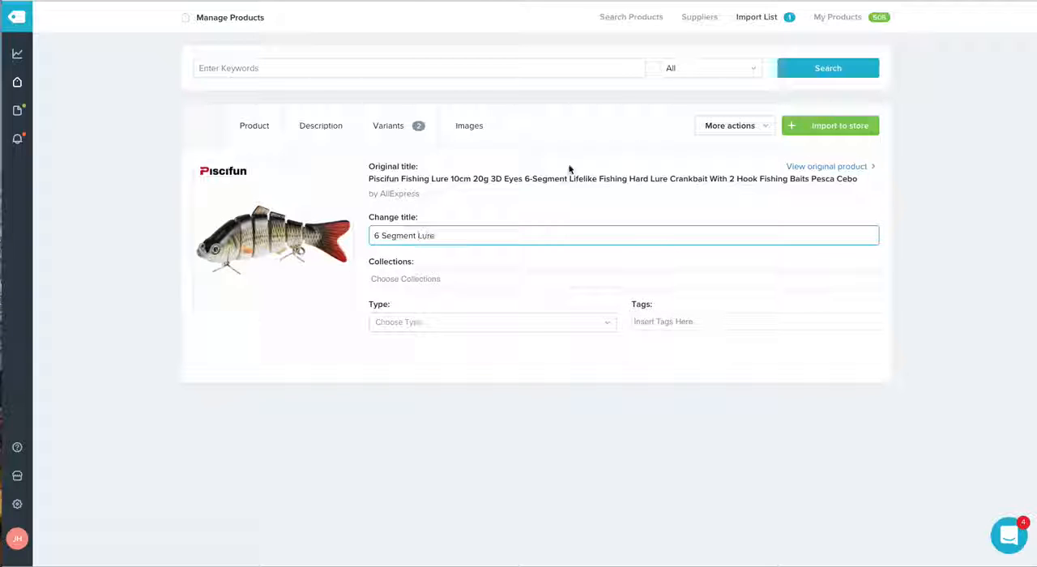
# Step: Set the price of all the lure's variants to 12.95 USD
pyautogui.click(322, 131)
pyautogui.click(393, 131)
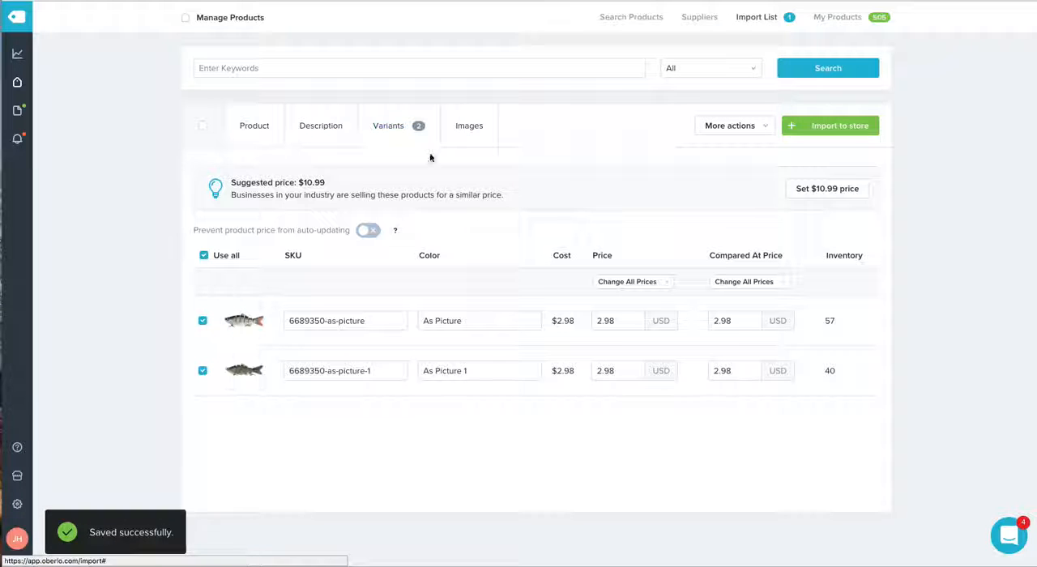
pyautogui.click(630, 285)
pyautogui.click(633, 301)
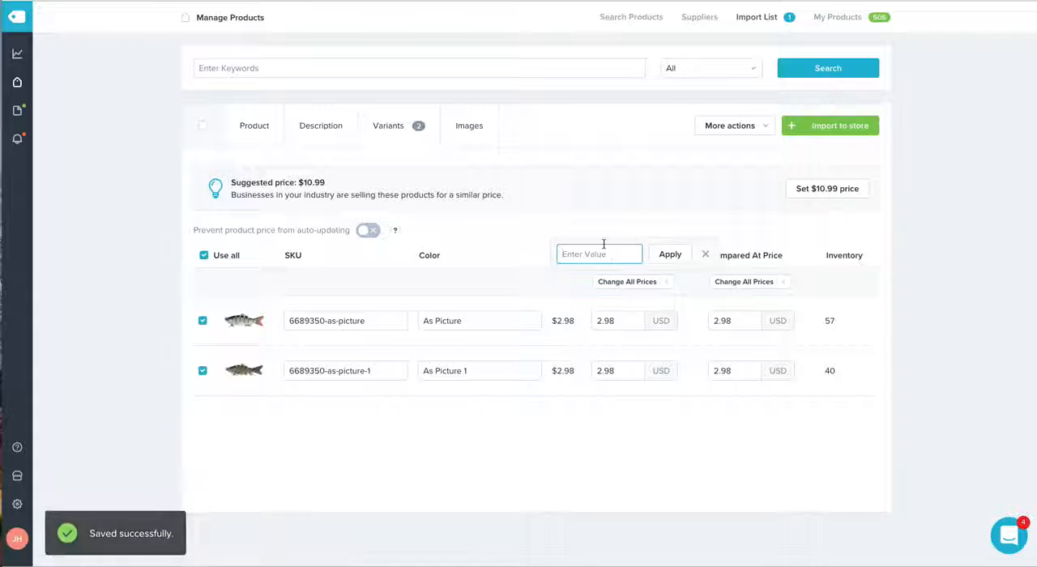
pyautogui.write('14.9')
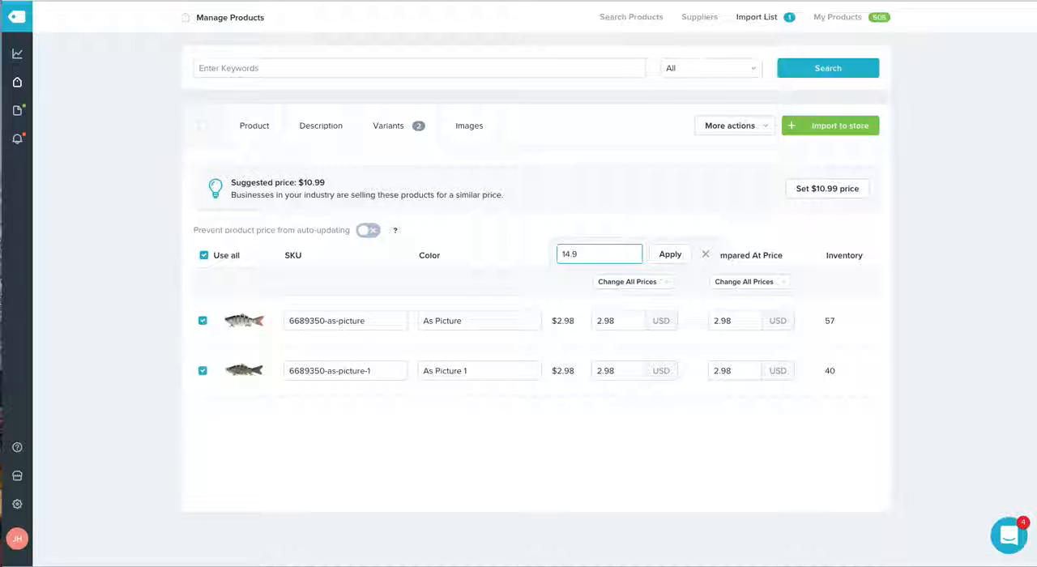
pyautogui.click(669, 255)
# Step: Set the compared-at price of all the lure's variants to 24.95 USD
pyautogui.click(744, 282)
pyautogui.click(745, 297)
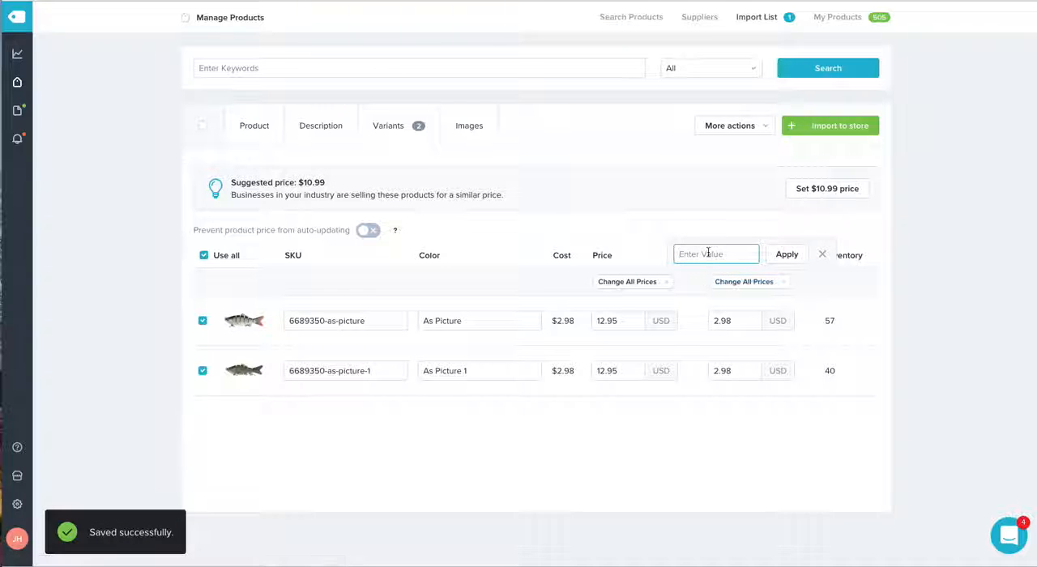
pyautogui.write('24.95')
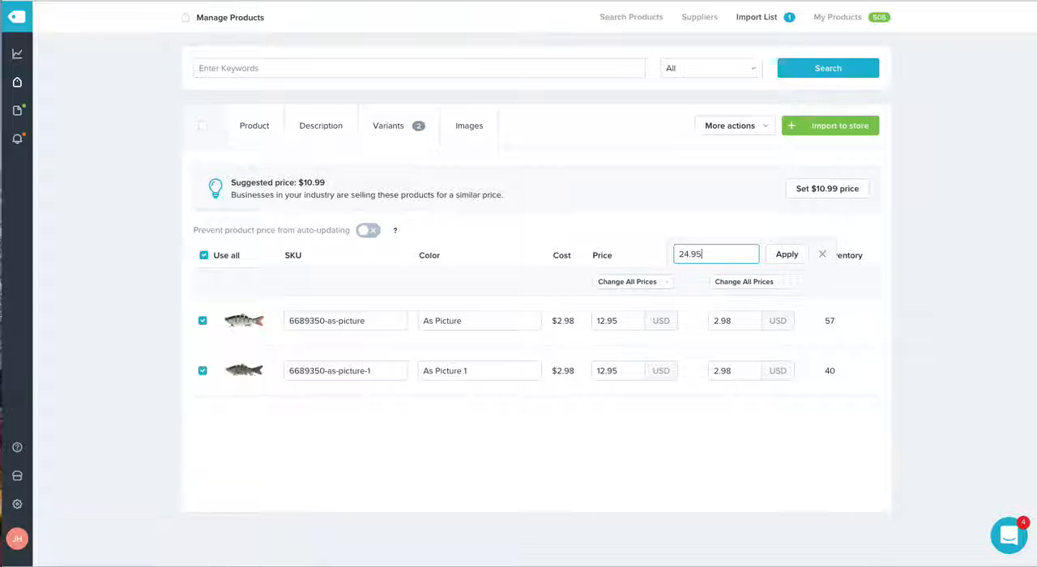
pyautogui.click(785, 256)
# Step: Review the lure's product images and import the product to the store
pyautogui.click(458, 137)
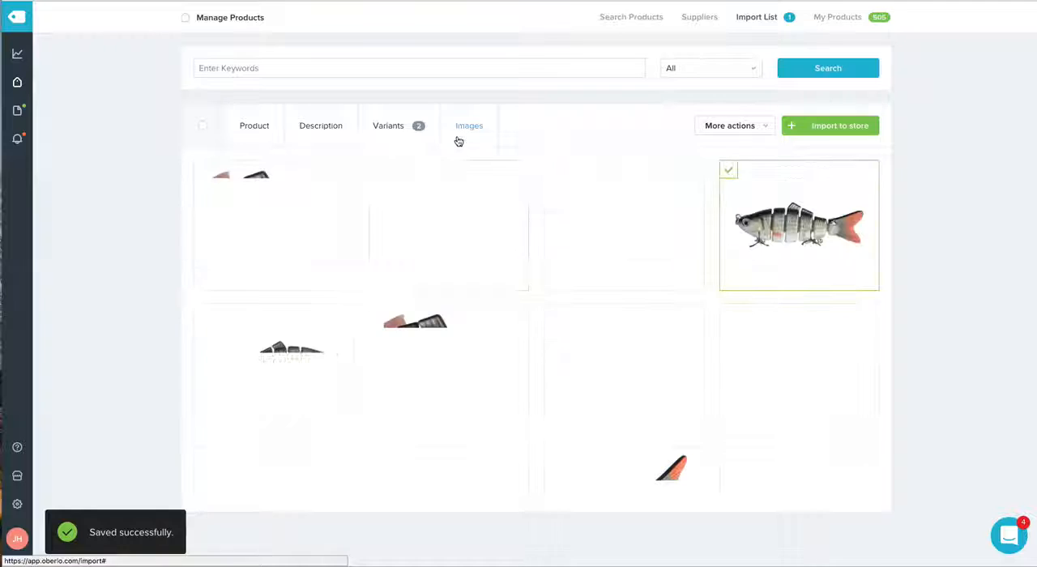
pyautogui.scroll(-3, 678, 259)
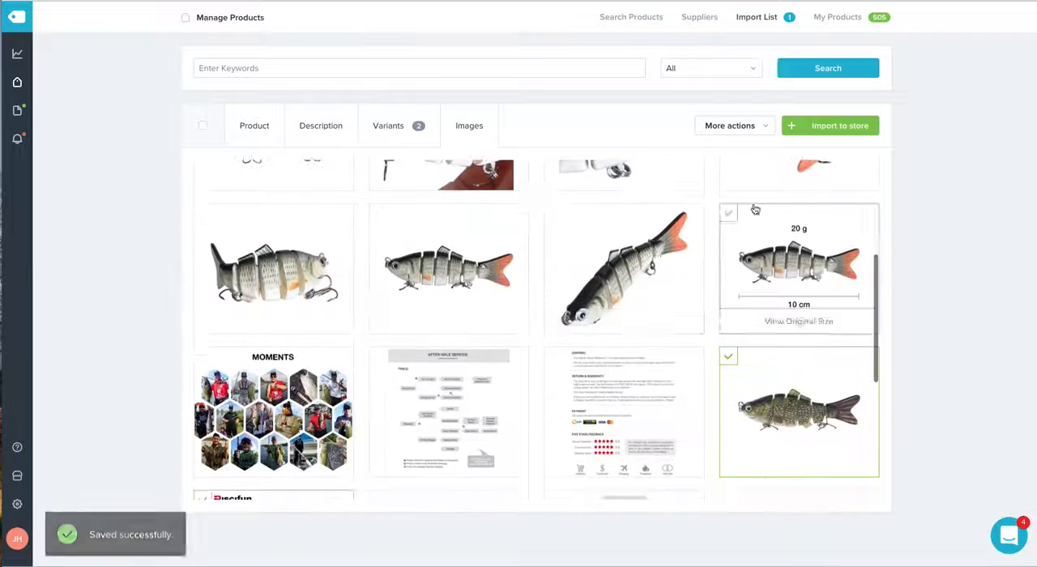
pyautogui.click(813, 126)
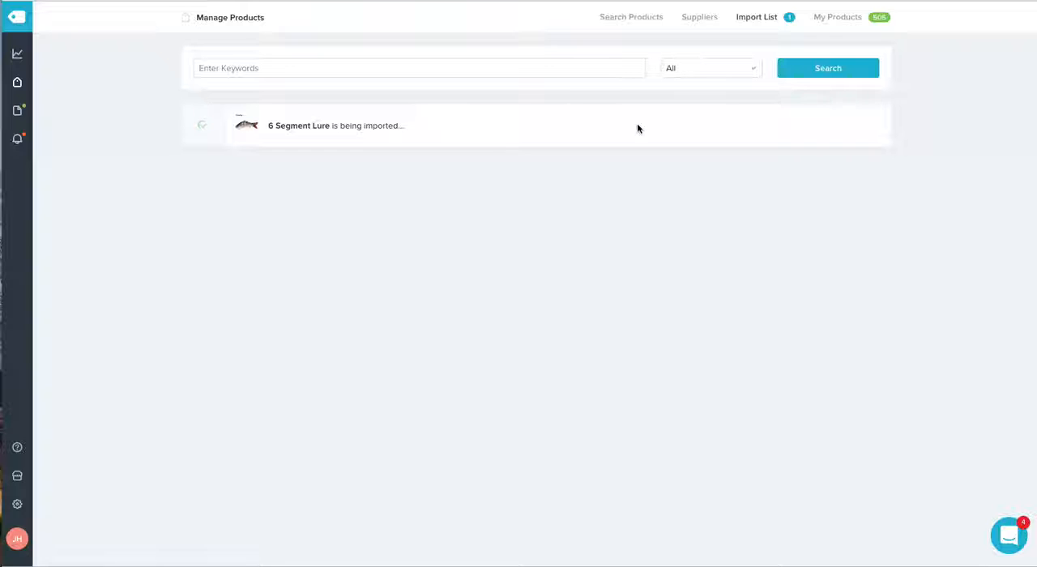
# Step: Open the imported 6 Segment Lure in Shopify and start creating an Adchill ad from it
pyautogui.click(812, 128)
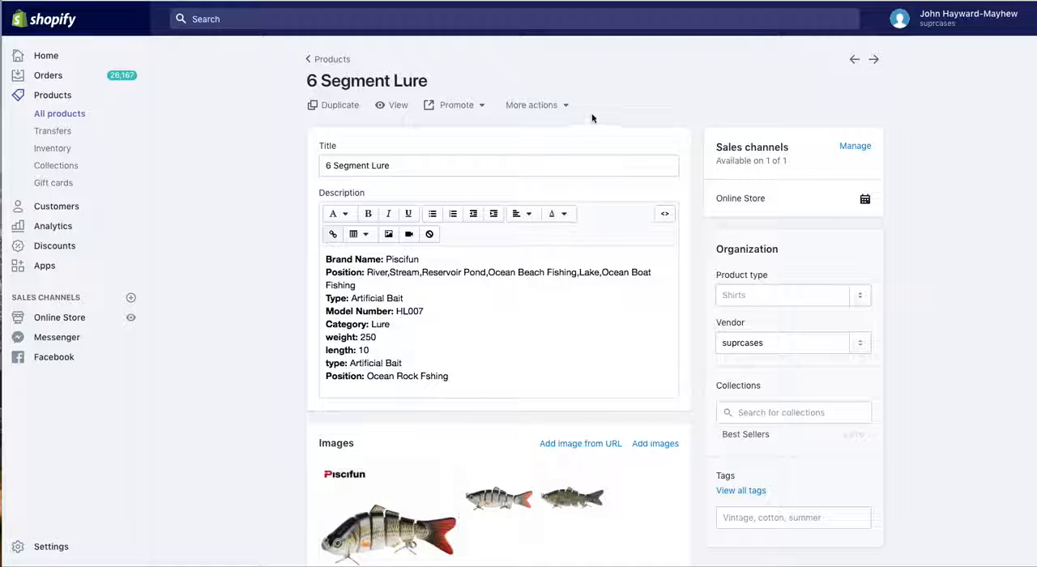
pyautogui.click(566, 105)
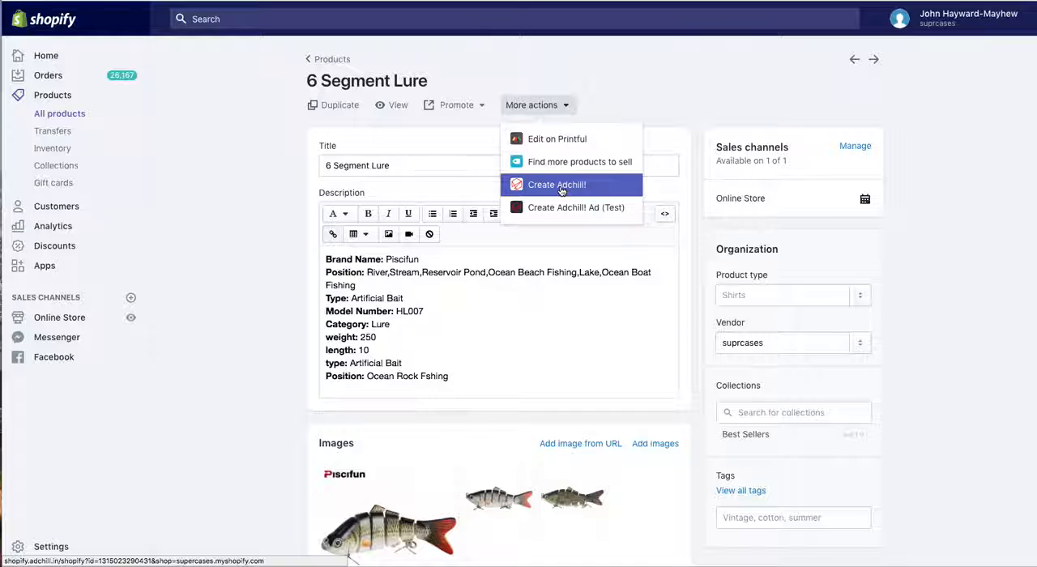
pyautogui.click(554, 181)
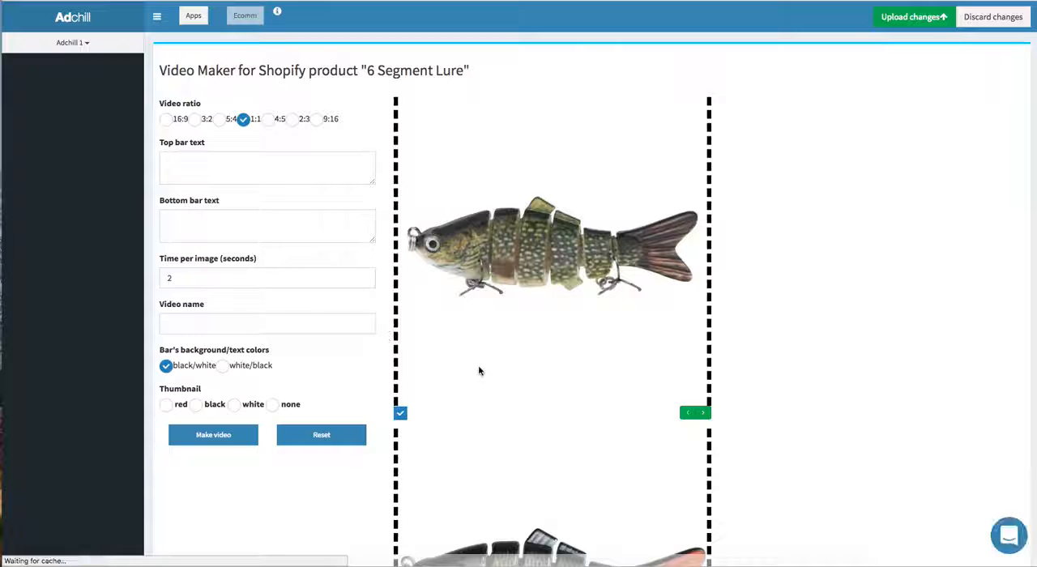
# Step: Name the product video "lure" and generate it from the lure images with the 1:1 ratio and 2 seconds per image
pyautogui.click(257, 325)
pyautogui.scroll(-2, 257, 325)
pyautogui.click(257, 325)
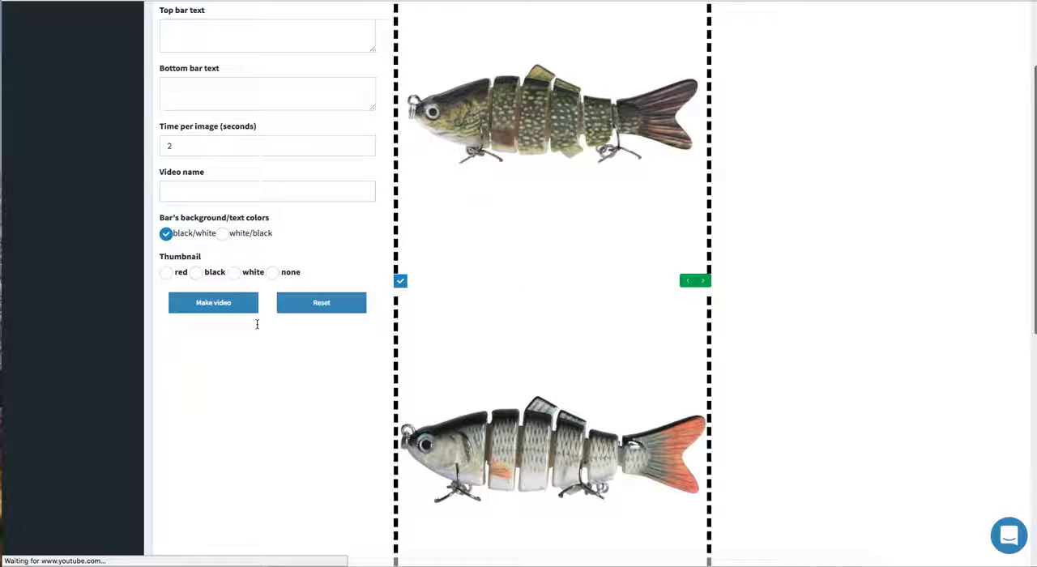
pyautogui.click(241, 189)
pyautogui.write('lure')
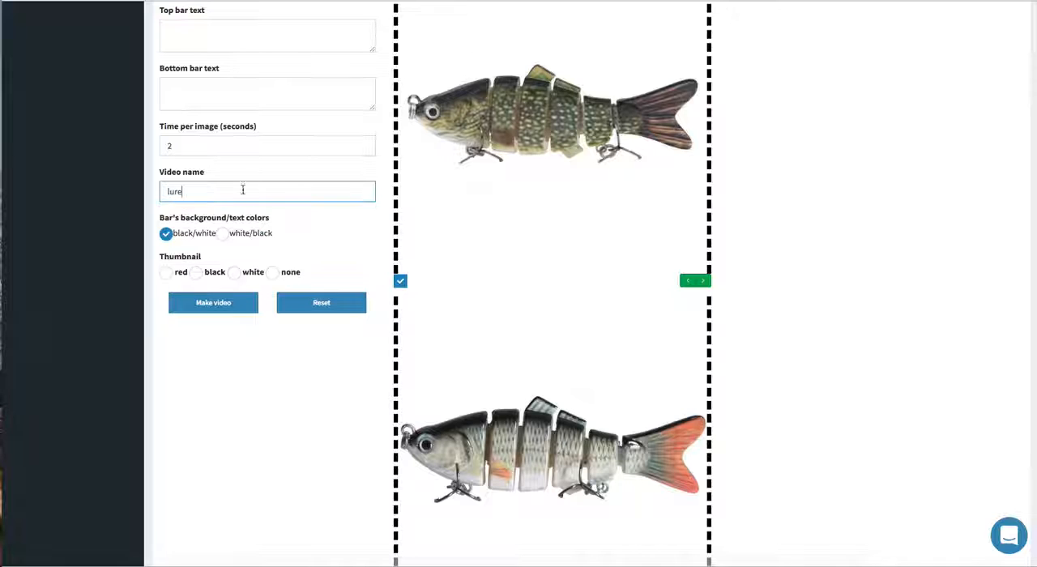
pyautogui.scroll(2, 242, 190)
pyautogui.scroll(-2, 257, 229)
pyautogui.click(213, 302)
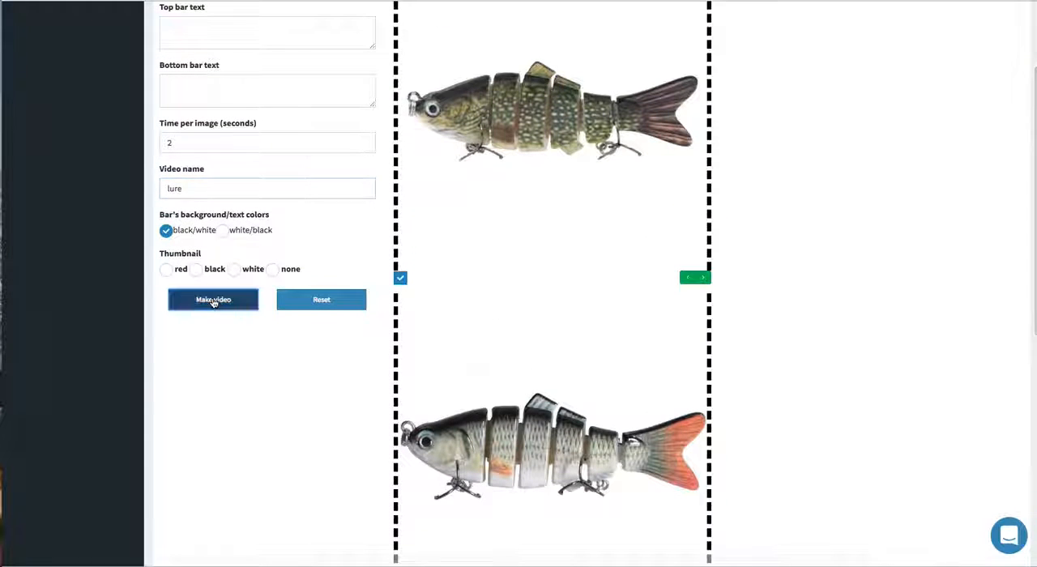
# Step: Switch to Shopify and view the 6 Segment Lure's page in the online store
pyautogui.scroll(2, 194, 65)
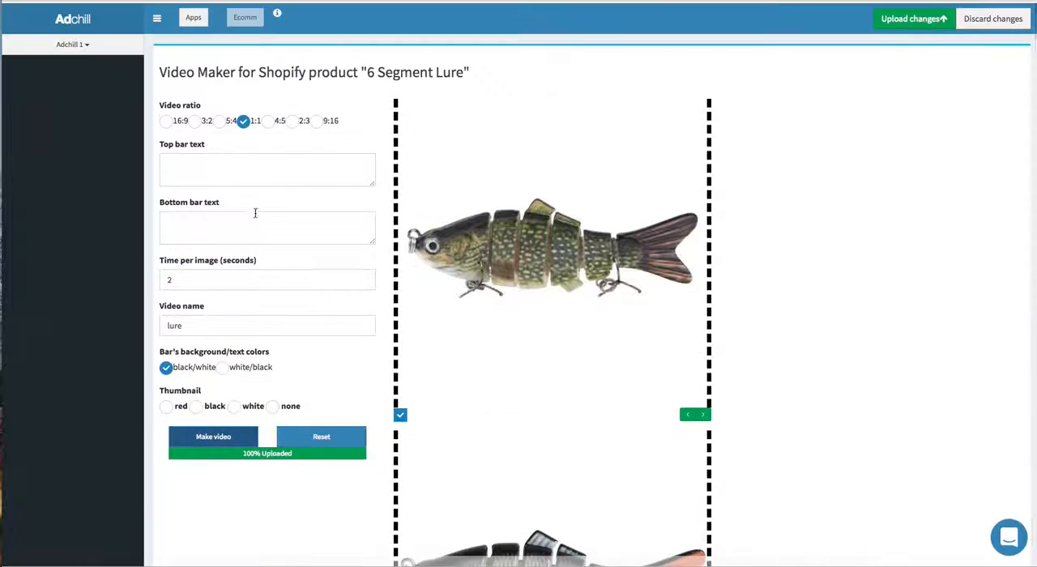
pyautogui.scroll(-3, 255, 213)
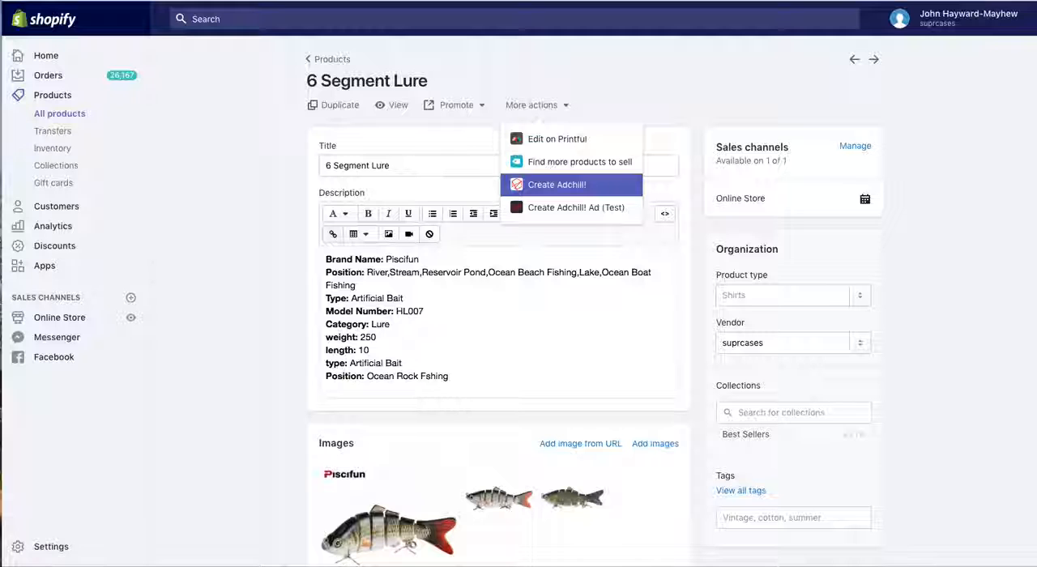
pyautogui.click(395, 108)
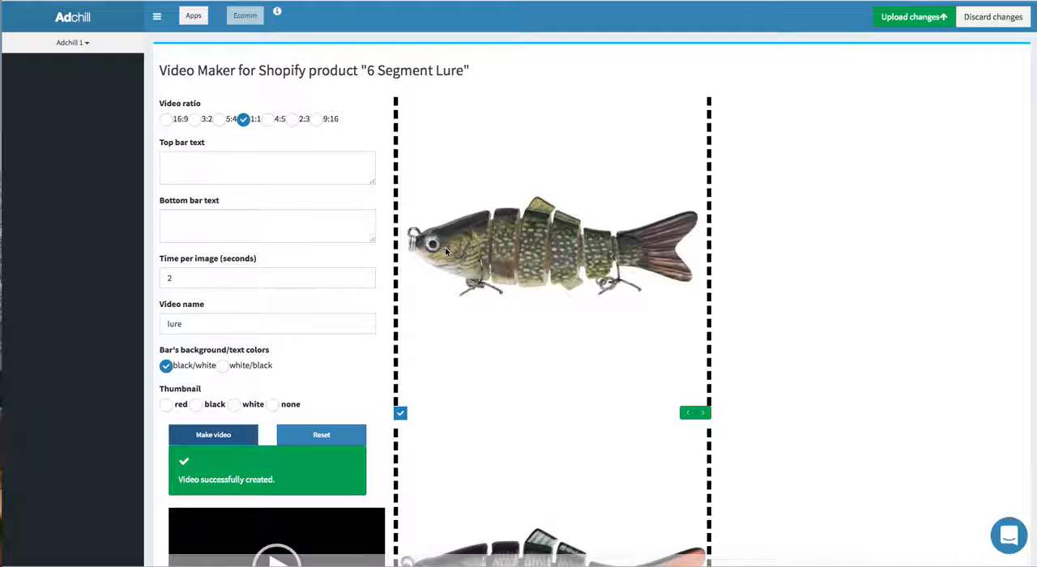
# Step: Play the generated lure video in Adchill and proceed to the ad's interest selection
pyautogui.scroll(-2, 397, 347)
pyautogui.click(275, 365)
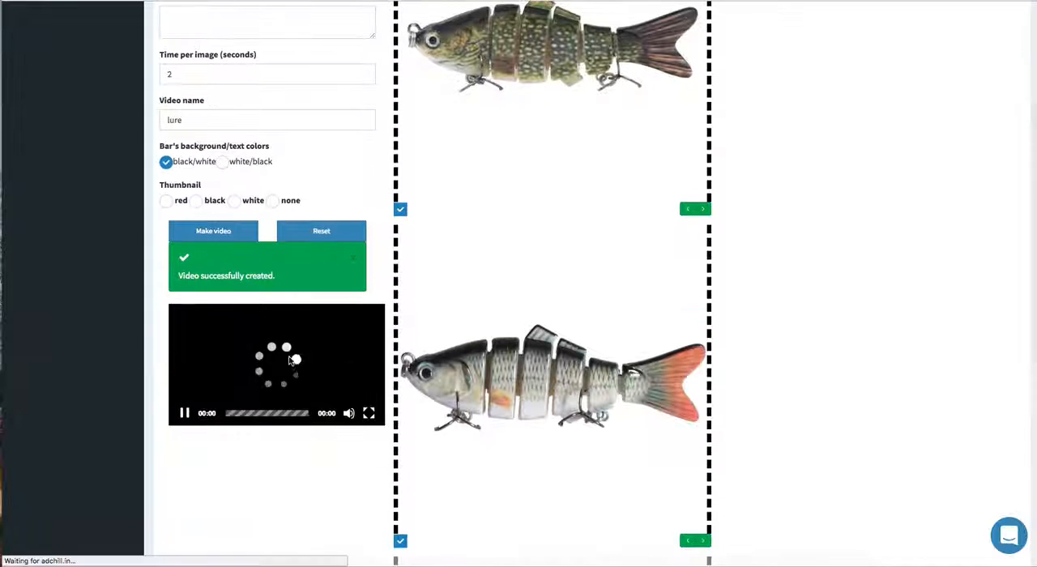
pyautogui.scroll(-2, 291, 363)
pyautogui.scroll(-3, 290, 359)
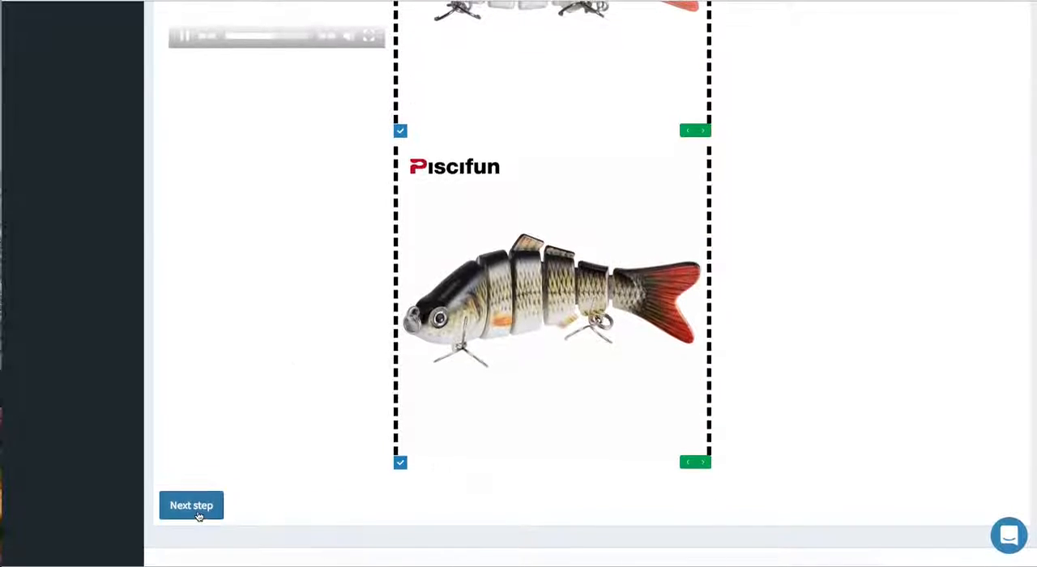
pyautogui.click(195, 504)
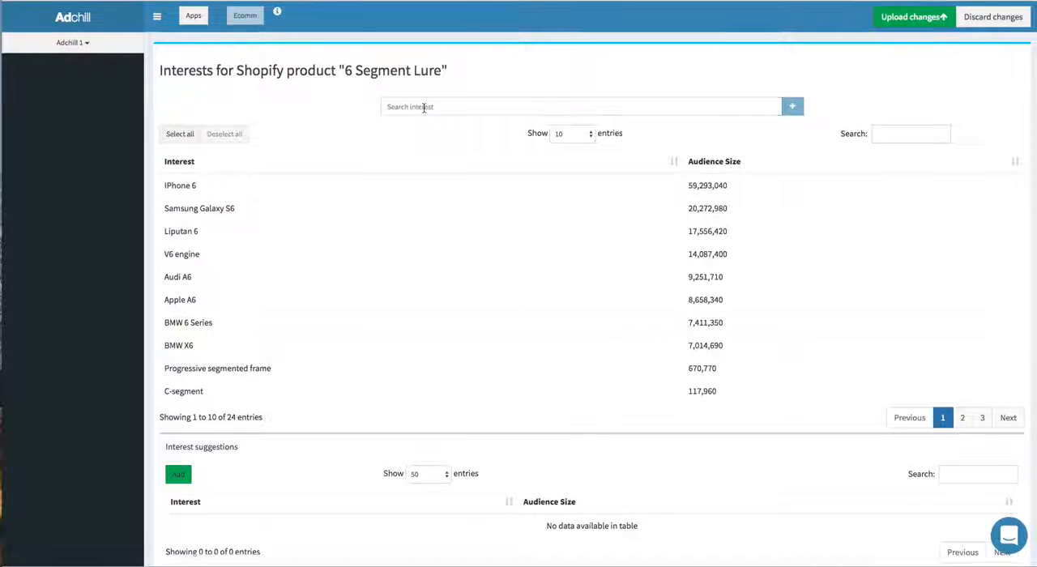
# Step: Search for "fishing" interests and add Fishing line to the ad's interest list
pyautogui.click(423, 107)
pyautogui.write('fishing')
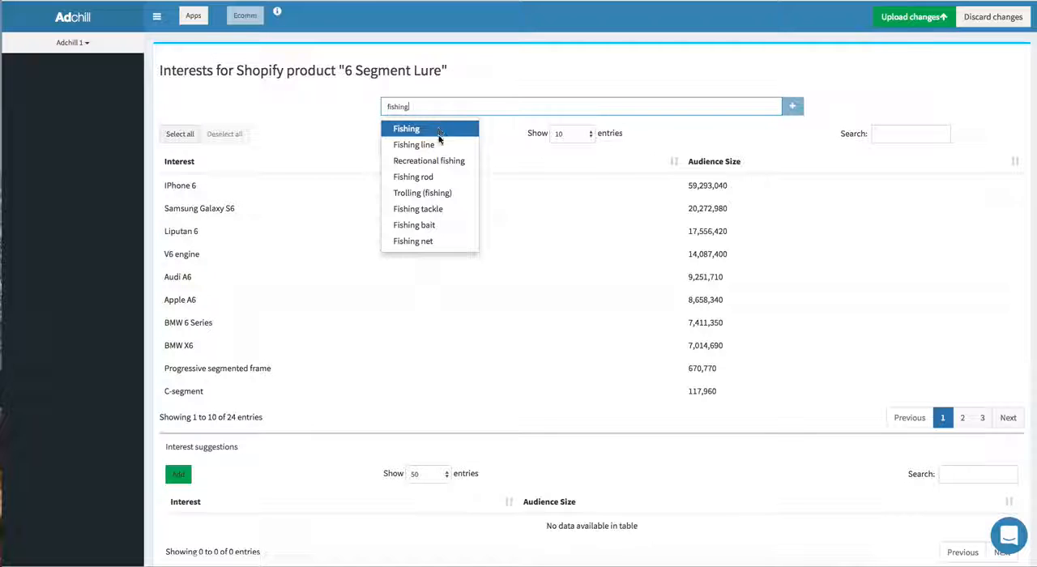
pyautogui.click(438, 143)
pyautogui.click(791, 106)
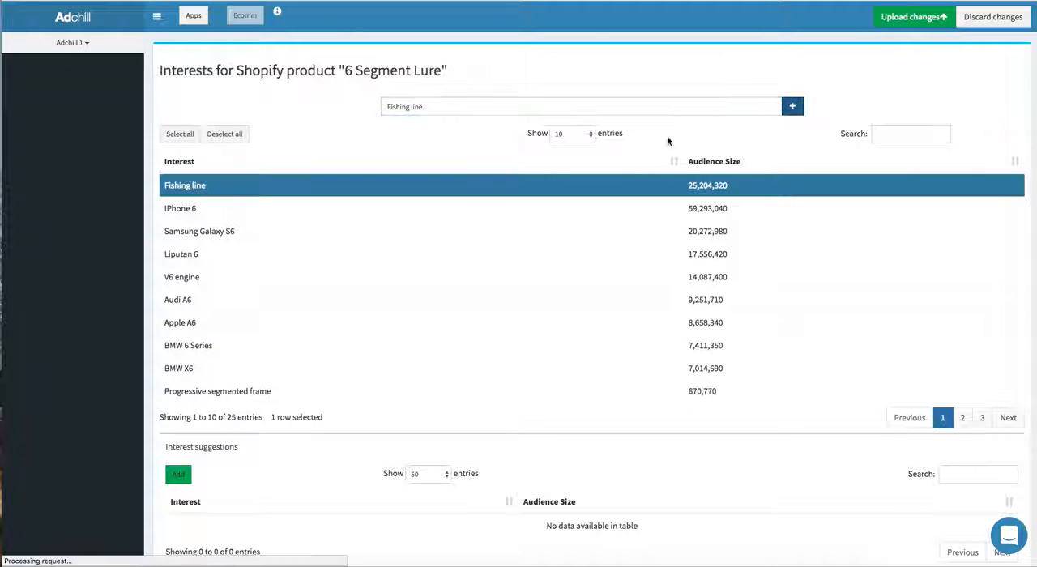
# Step: Examine the suggested interests similar to Fishing line beneath the ad's interest list
pyautogui.scroll(-5, 371, 226)
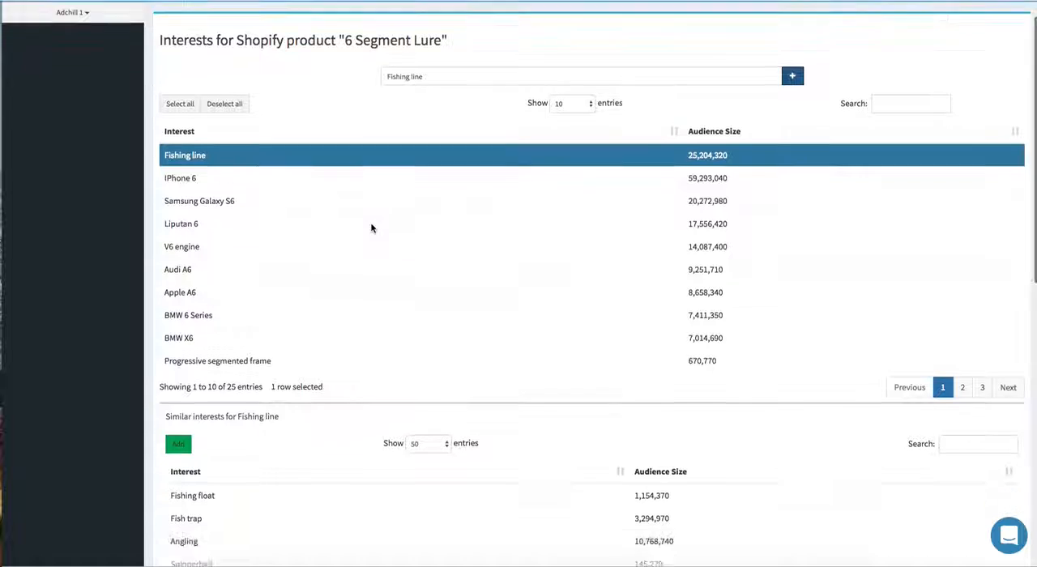
pyautogui.scroll(3, 374, 227)
pyautogui.scroll(-4, 373, 226)
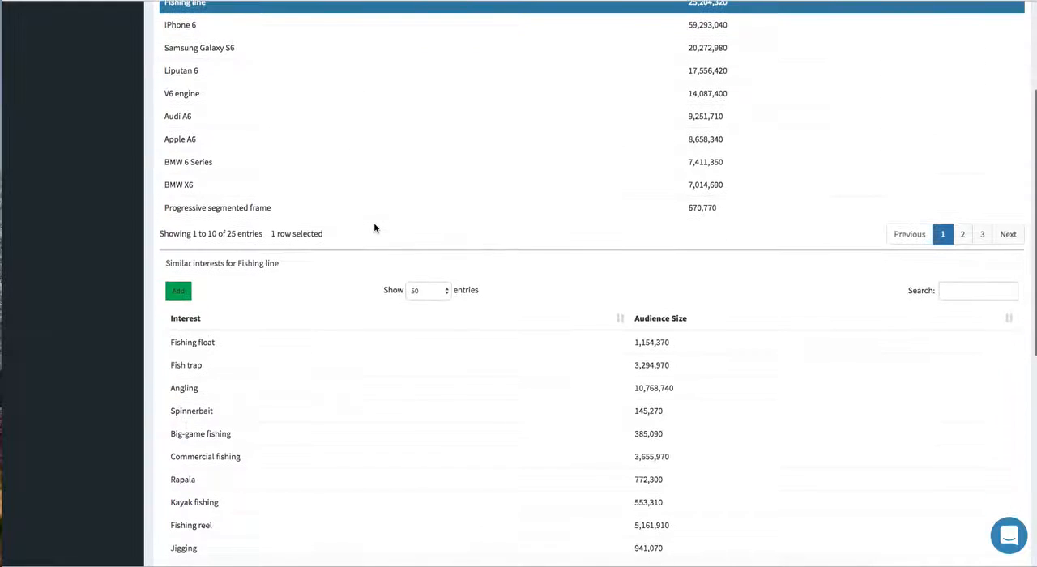
pyautogui.scroll(5, 373, 221)
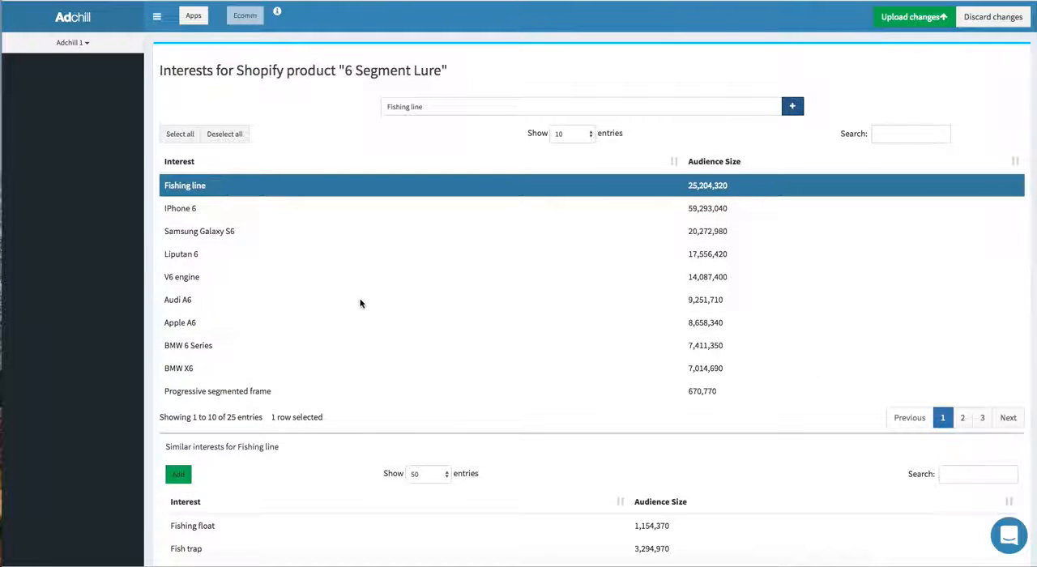
pyautogui.scroll(-5, 358, 300)
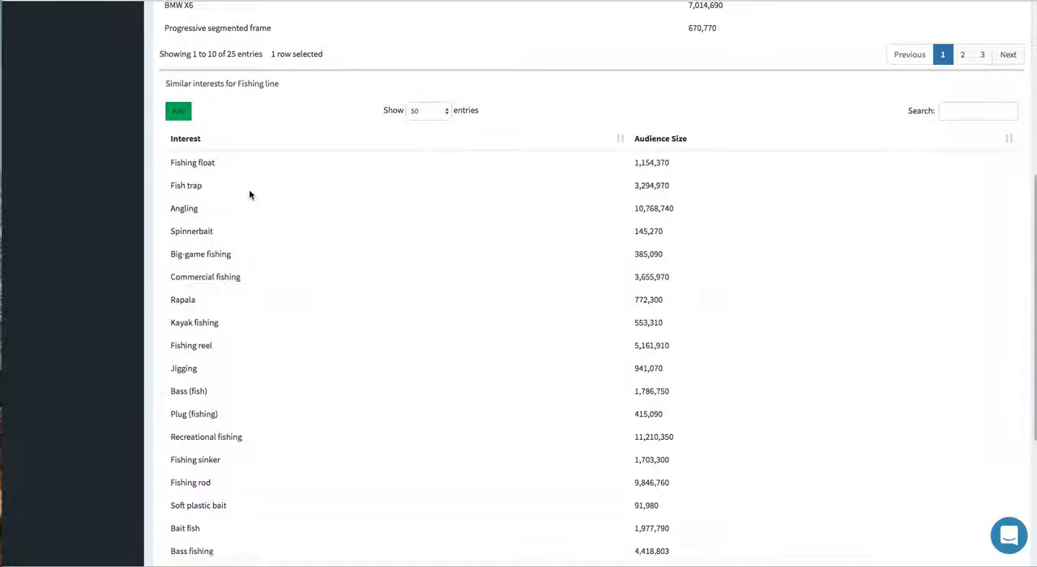
pyautogui.scroll(-1, 249, 192)
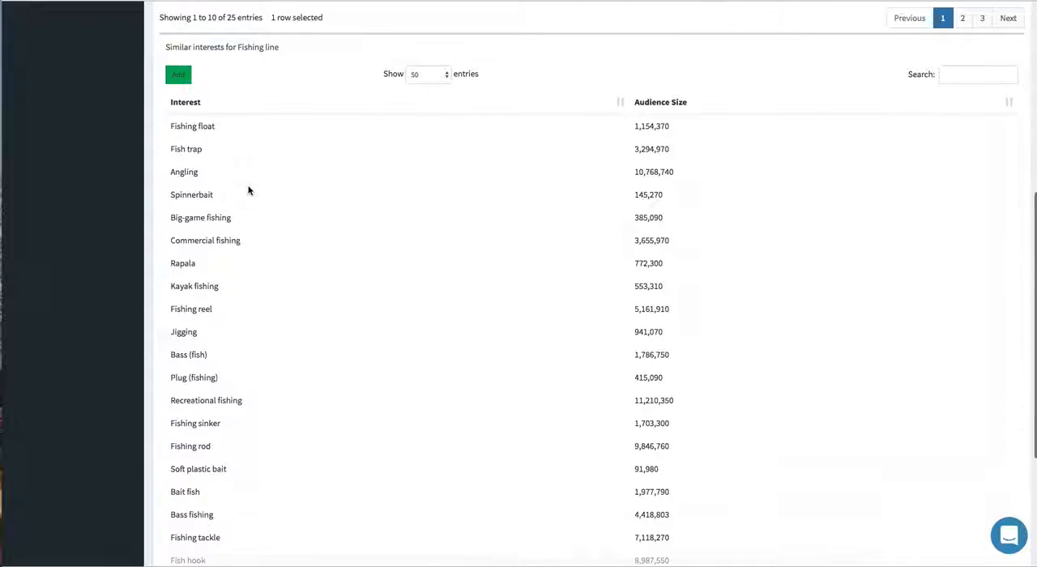
pyautogui.click(226, 138)
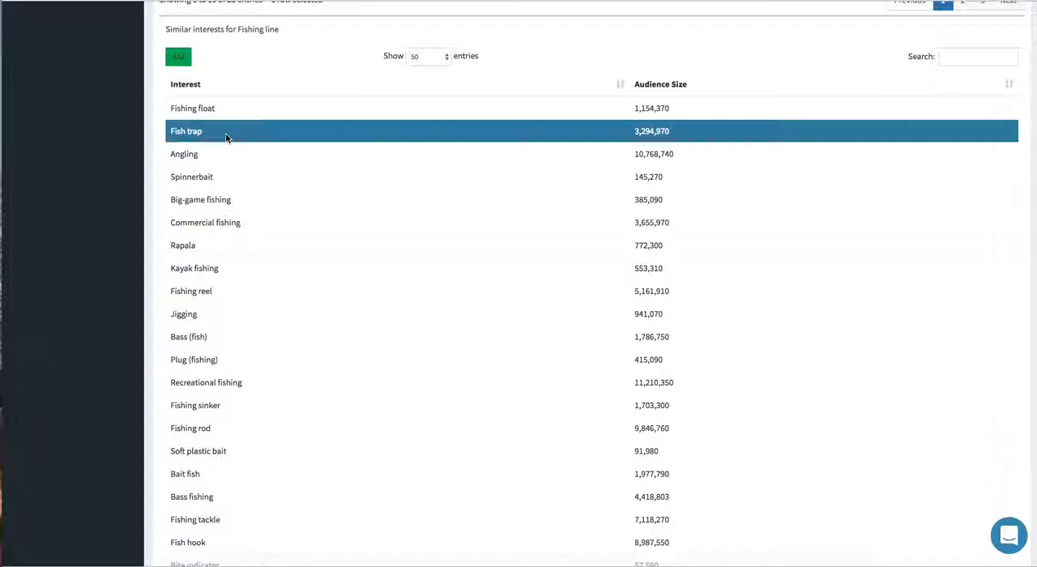
pyautogui.click(225, 115)
pyautogui.click(217, 291)
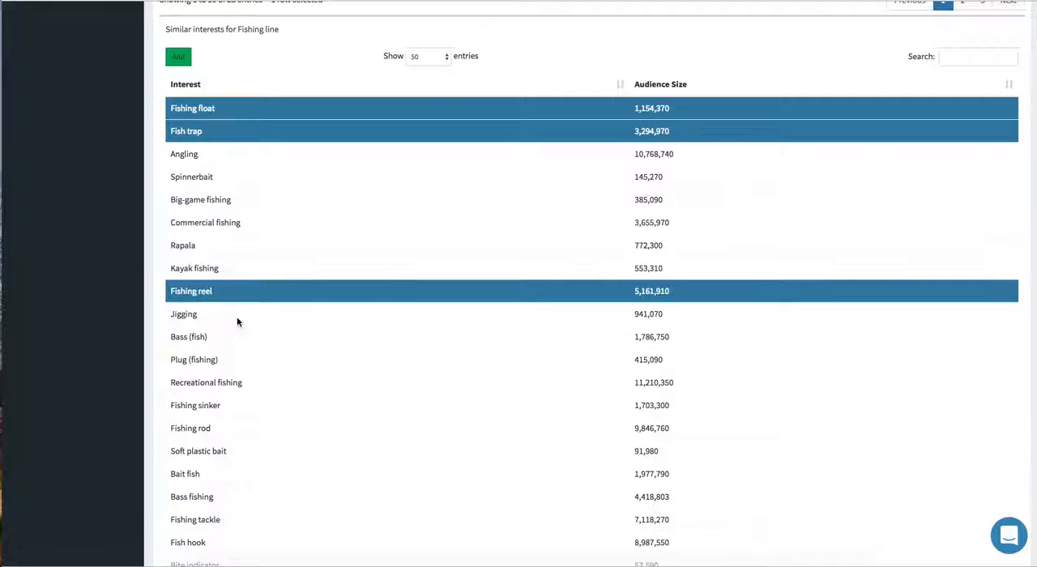
pyautogui.scroll(-1, 220, 288)
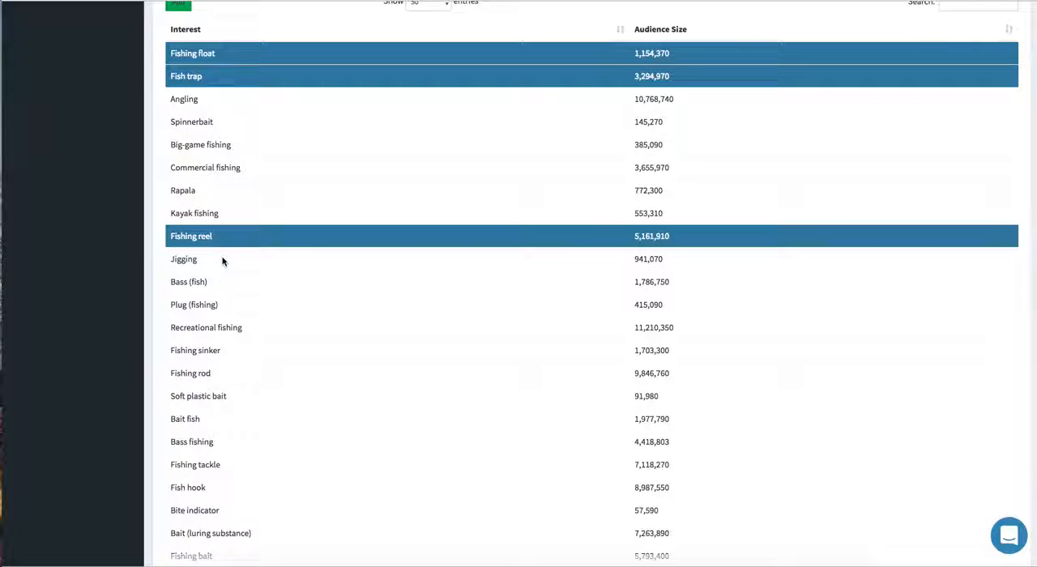
pyautogui.click(223, 259)
pyautogui.scroll(-2, 236, 283)
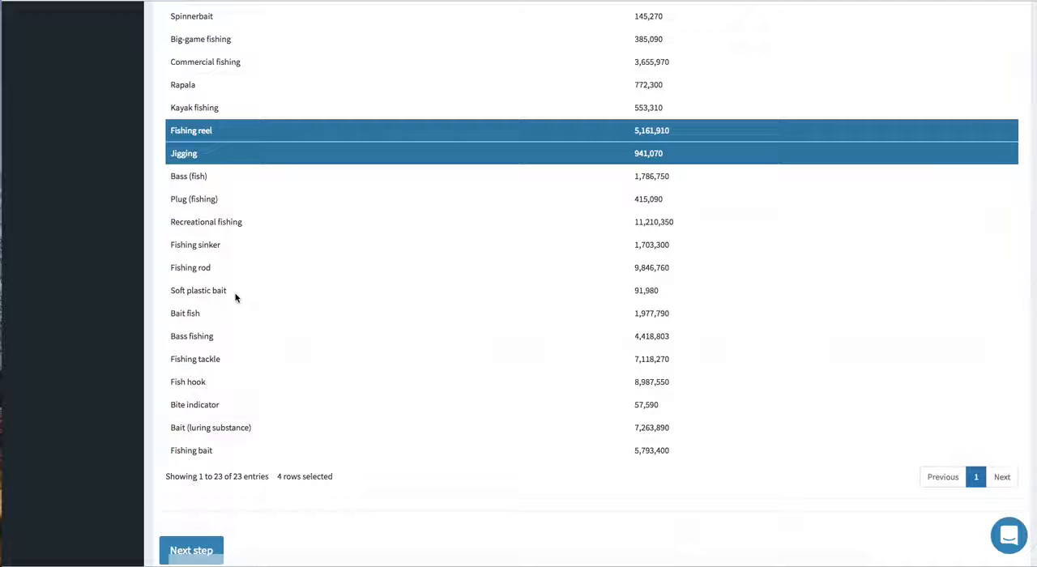
pyautogui.click(235, 295)
pyautogui.scroll(8, 235, 284)
pyautogui.click(179, 136)
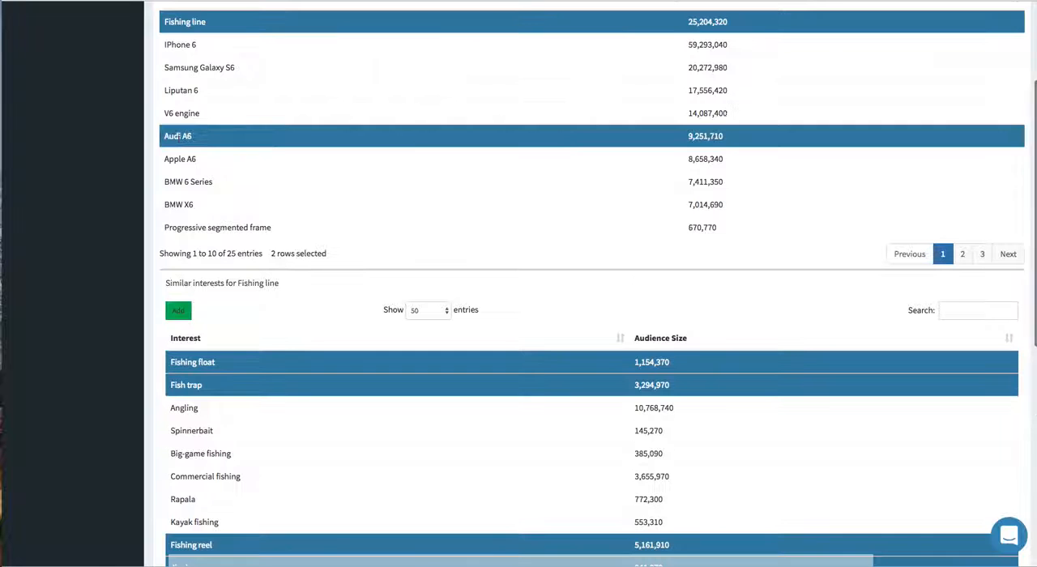
pyautogui.click(178, 136)
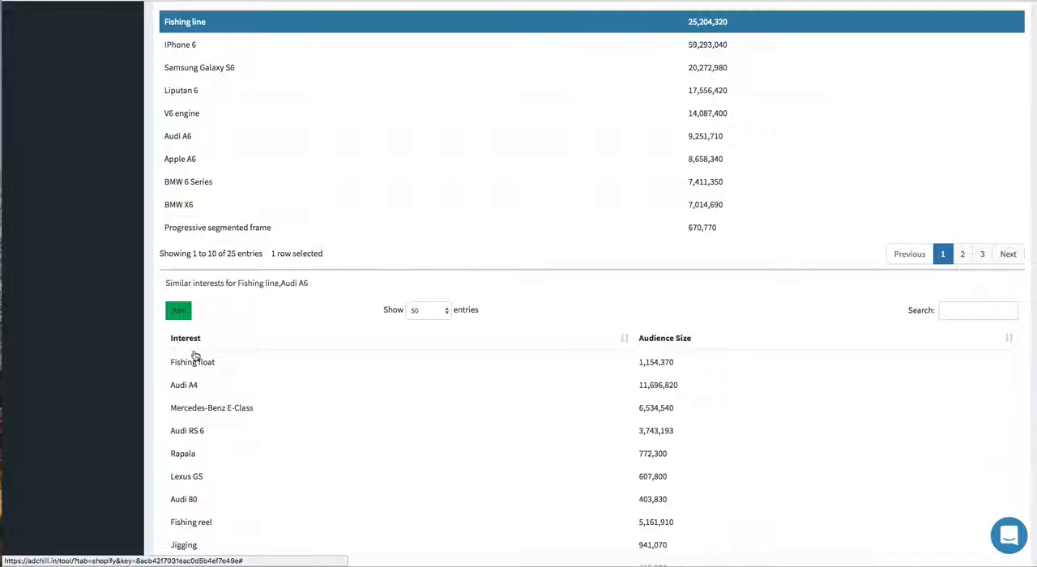
# Step: Add the similar interests Fishing float, Big-game fishing, Kayak fishing, Jigging and Soft plastic bait to the ad's interest list
pyautogui.scroll(-4, 213, 257)
pyautogui.click(203, 165)
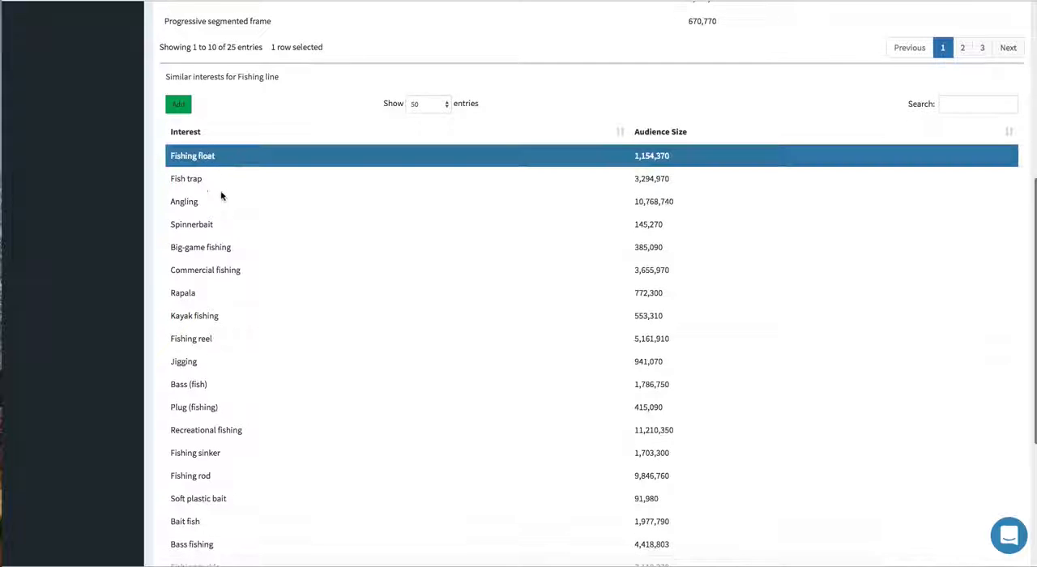
pyautogui.scroll(-1, 235, 223)
pyautogui.click(226, 211)
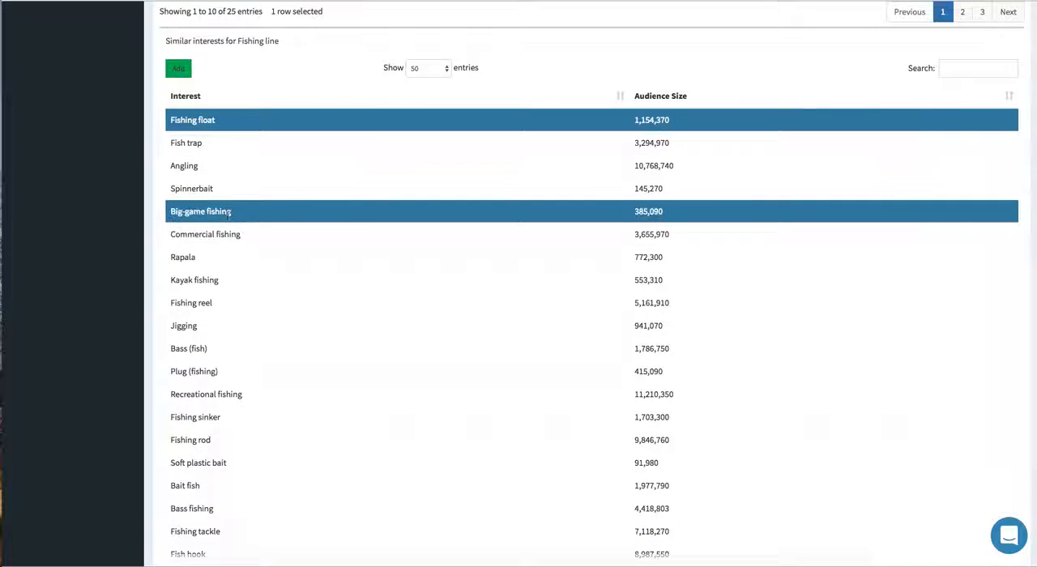
pyautogui.scroll(-3, 224, 186)
pyautogui.click(218, 138)
pyautogui.click(217, 188)
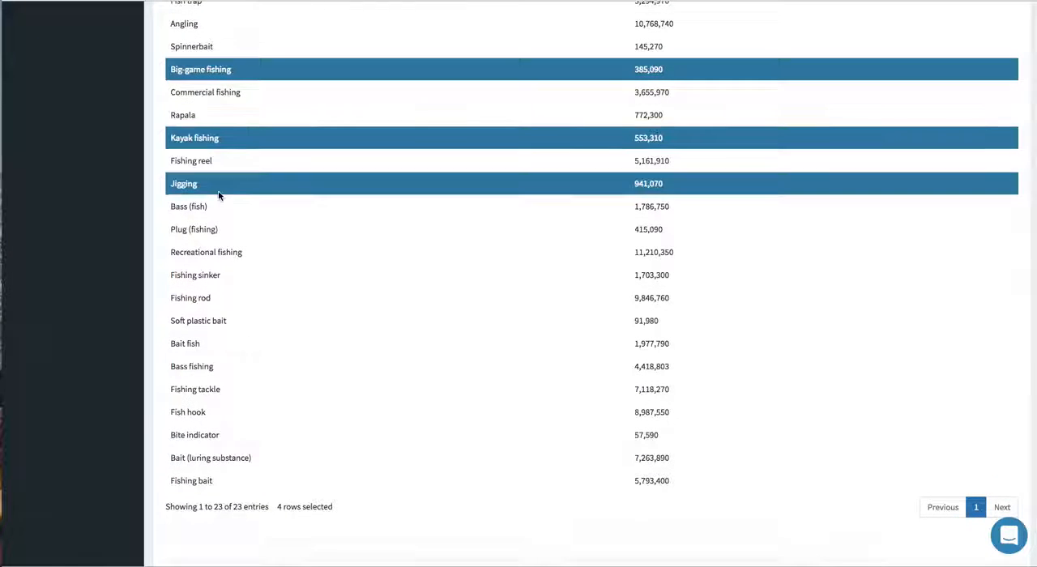
pyautogui.click(205, 320)
pyautogui.scroll(4, 204, 238)
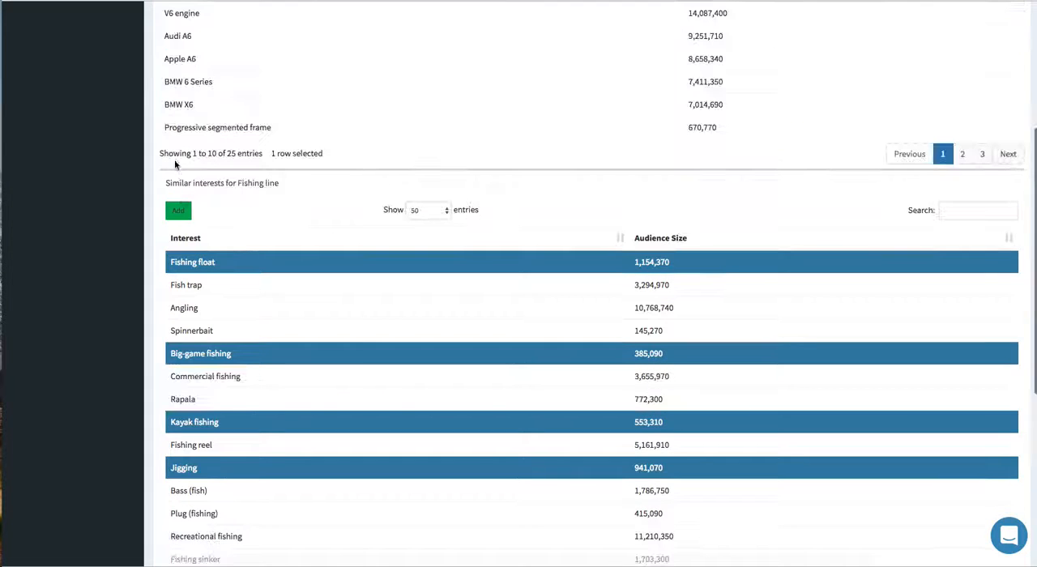
pyautogui.click(179, 208)
# Step: Check the selected fishing interests and proceed to the ad's launch settings
pyautogui.scroll(4, 184, 197)
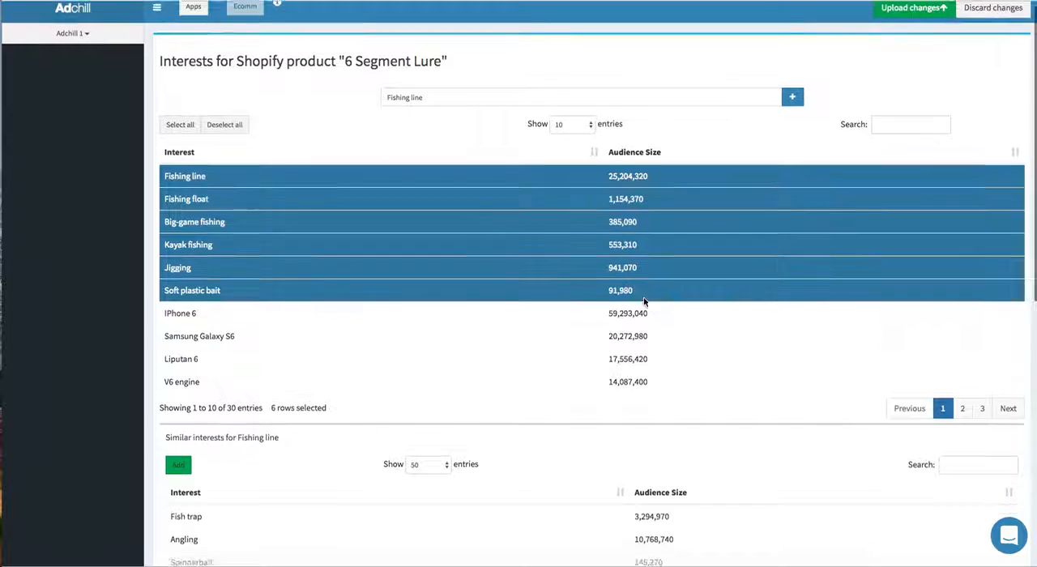
pyautogui.scroll(-1, 738, 201)
pyautogui.scroll(-10, 739, 201)
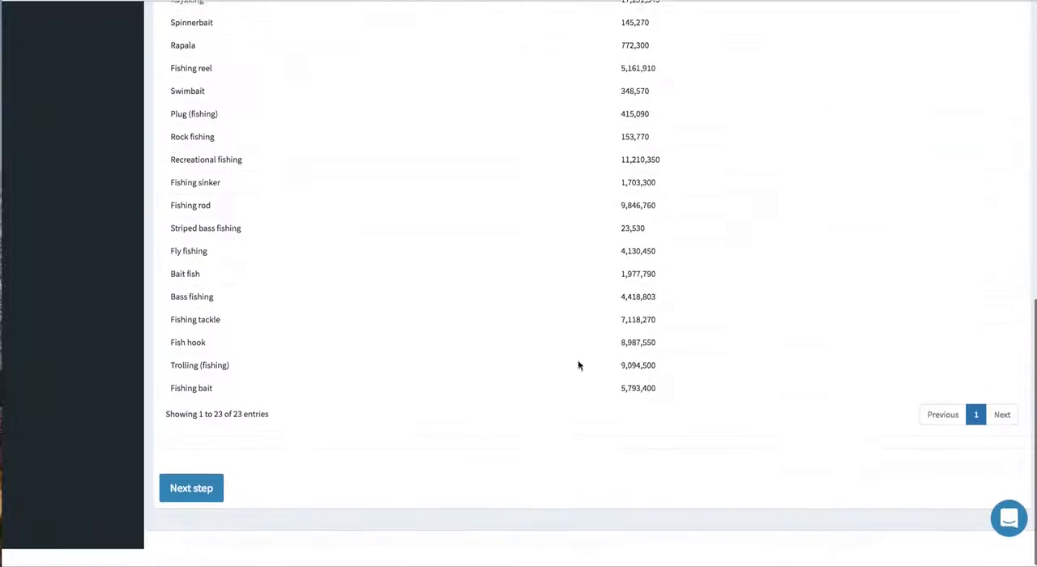
pyautogui.click(190, 522)
pyautogui.click(507, 187)
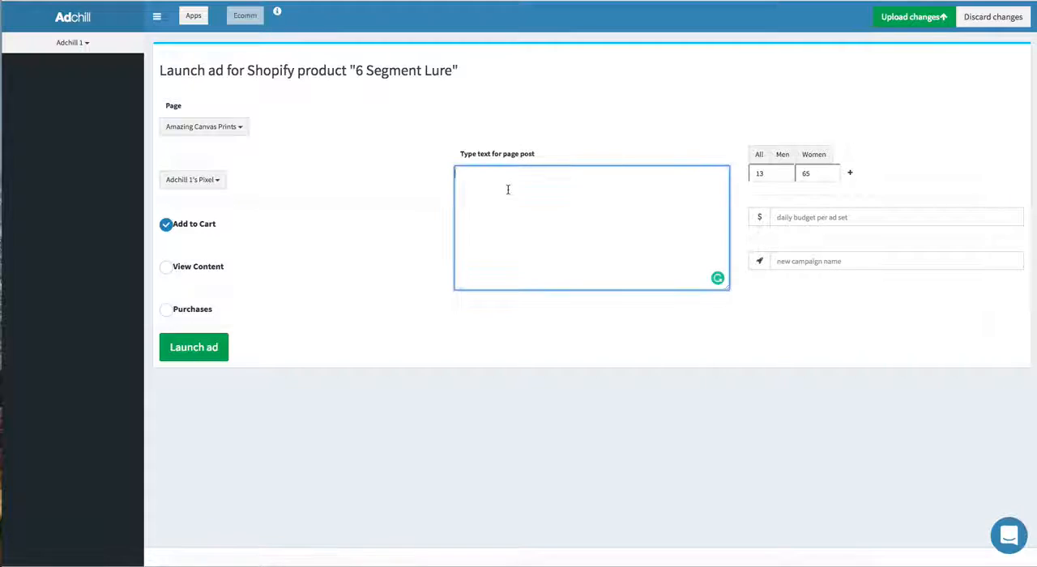
pyautogui.write('Grab Yo')
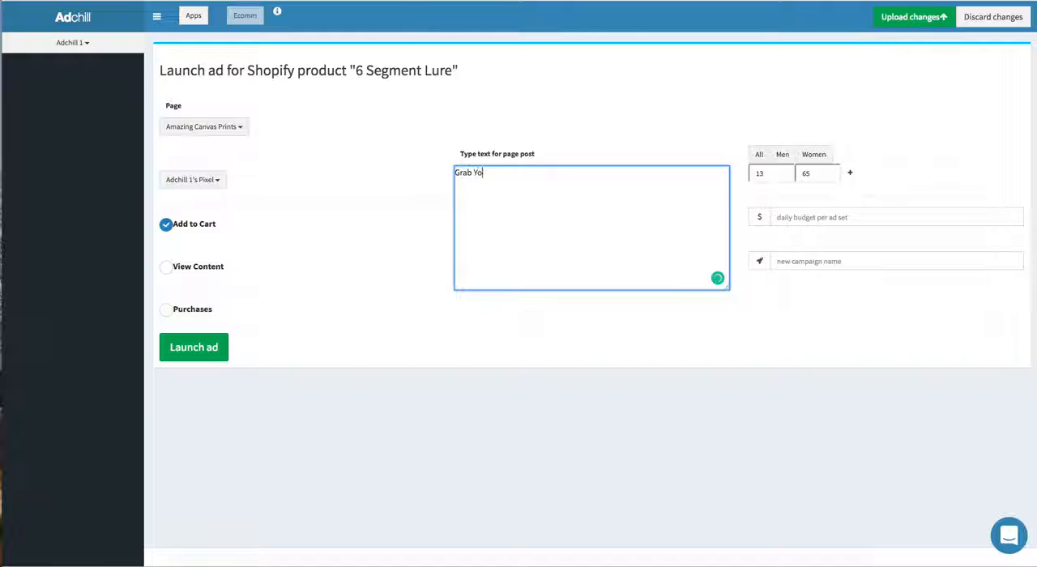
pyautogui.write('urs:')
pyautogui.write('https://suprgr8.com/products/6-segment-lure')
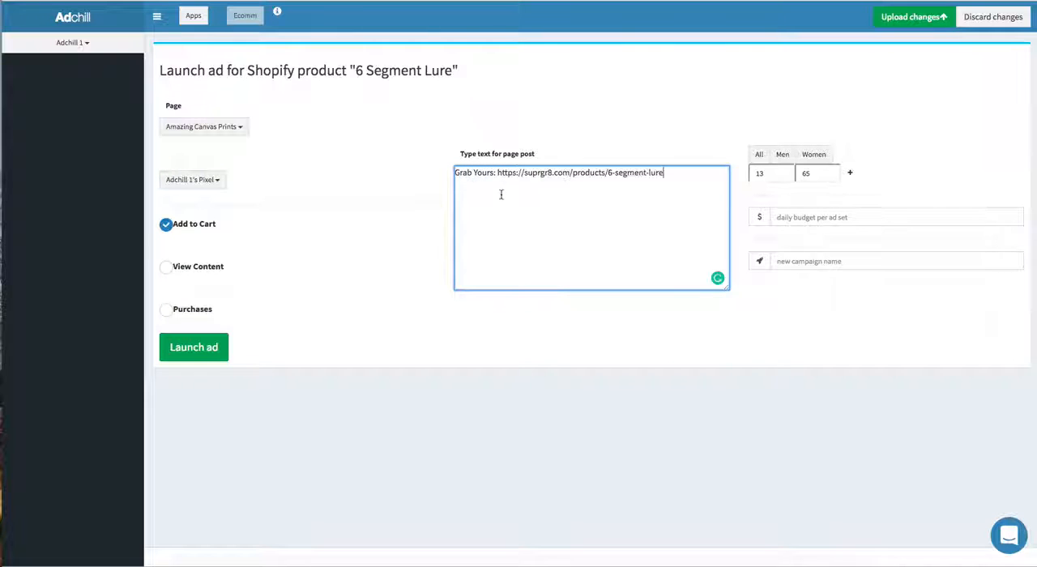
# Step: Insert "Need a new Lure? FREE Shipping Today Only!" above the product link, separated by a blank line
pyautogui.click(455, 175)
pyautogui.press('Return')
pyautogui.press('Return')
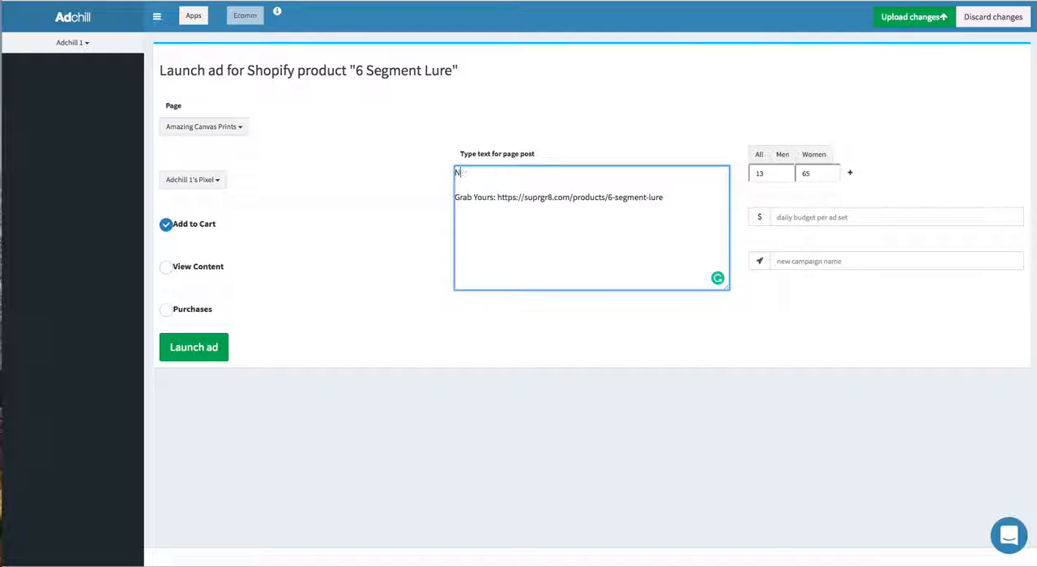
pyautogui.write('Need a new Lure? FREE S')
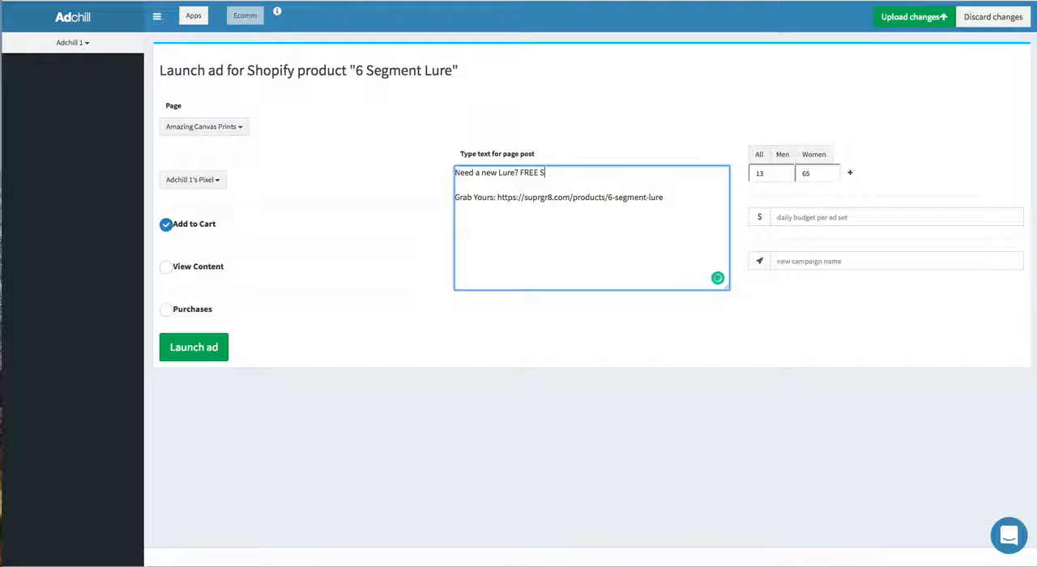
pyautogui.write('hipping Today Only!')
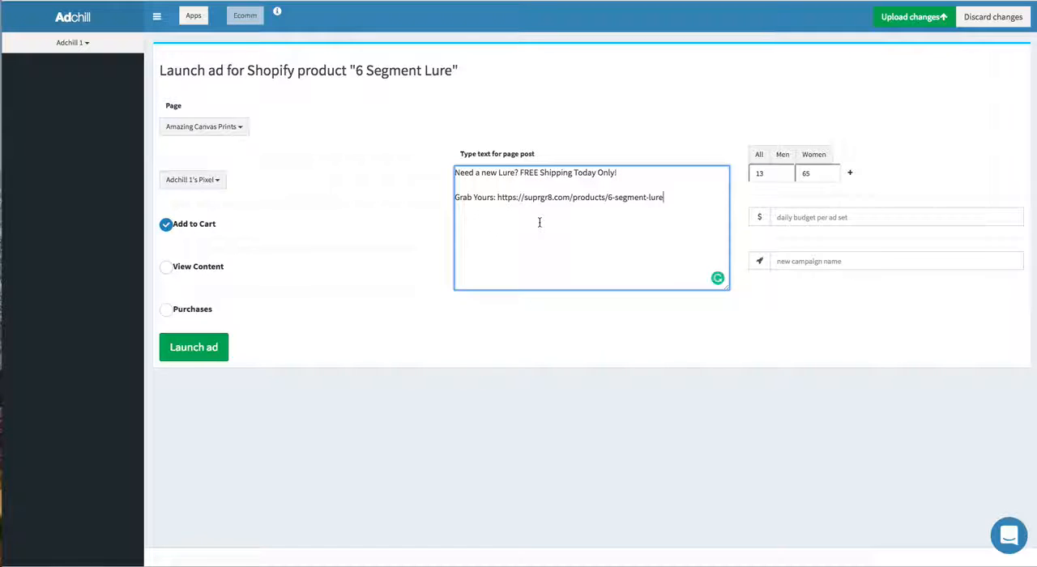
pyautogui.write('Say YES i')
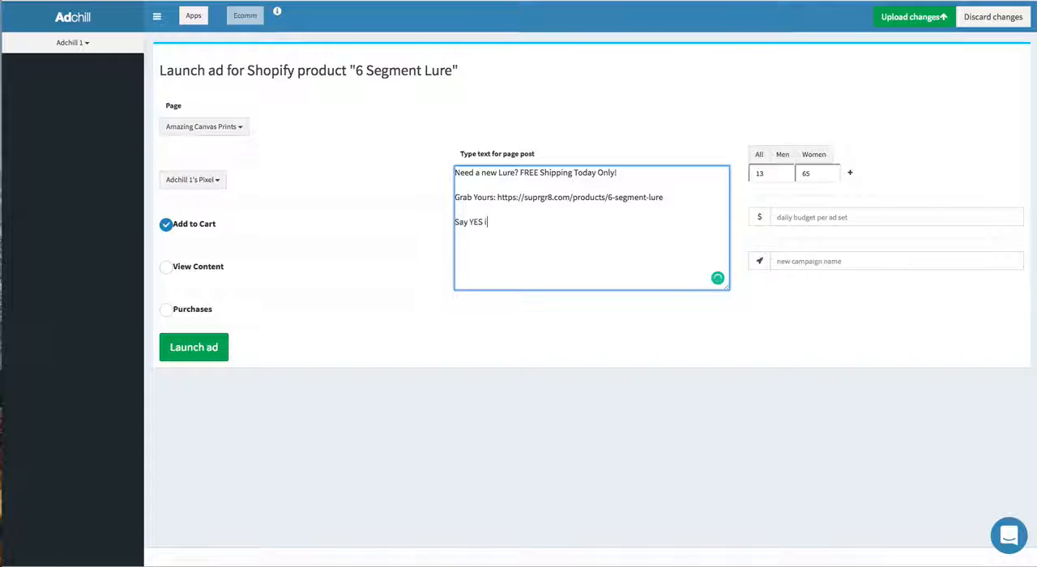
pyautogui.write('f you want this!')
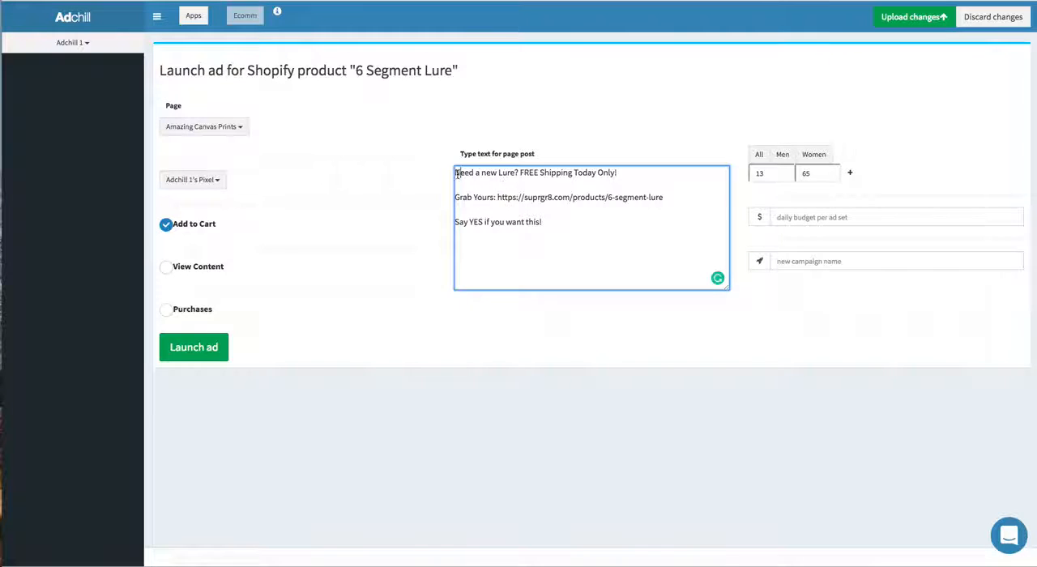
# Step: Find the "fishing" emoji and insert it at the very start of the page post text
pyautogui.press('ctrl+super+space')
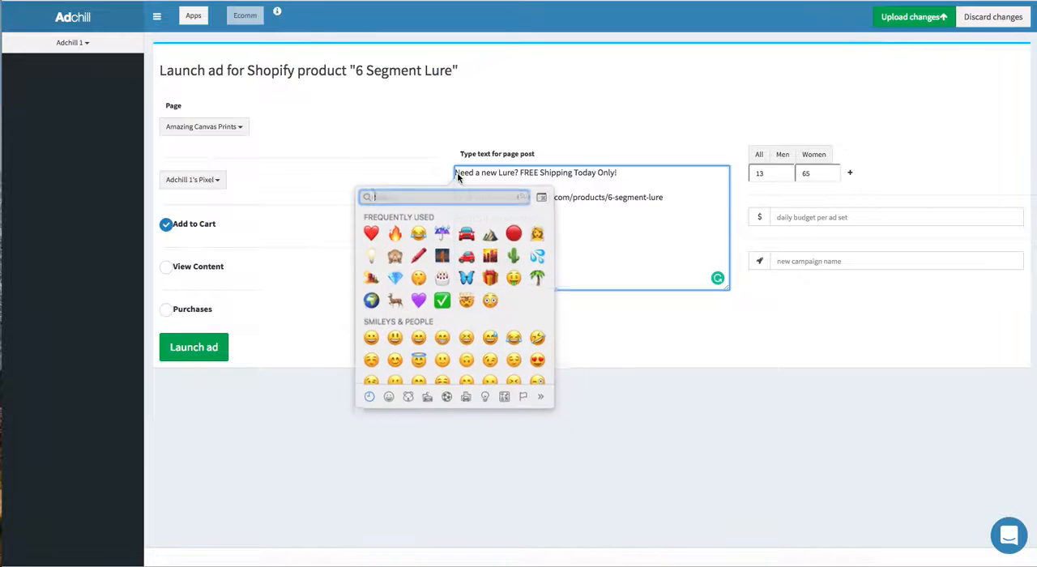
pyautogui.write('fishing')
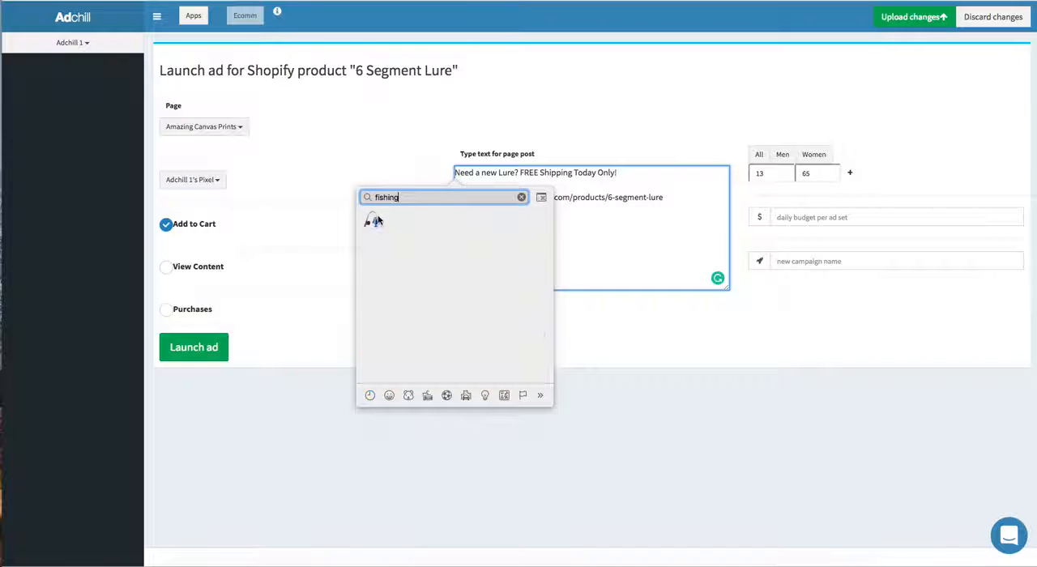
pyautogui.click(377, 218)
# Step: Filter the pages for "clas" and choose Classy Shoppers as the ad's page
pyautogui.click(209, 129)
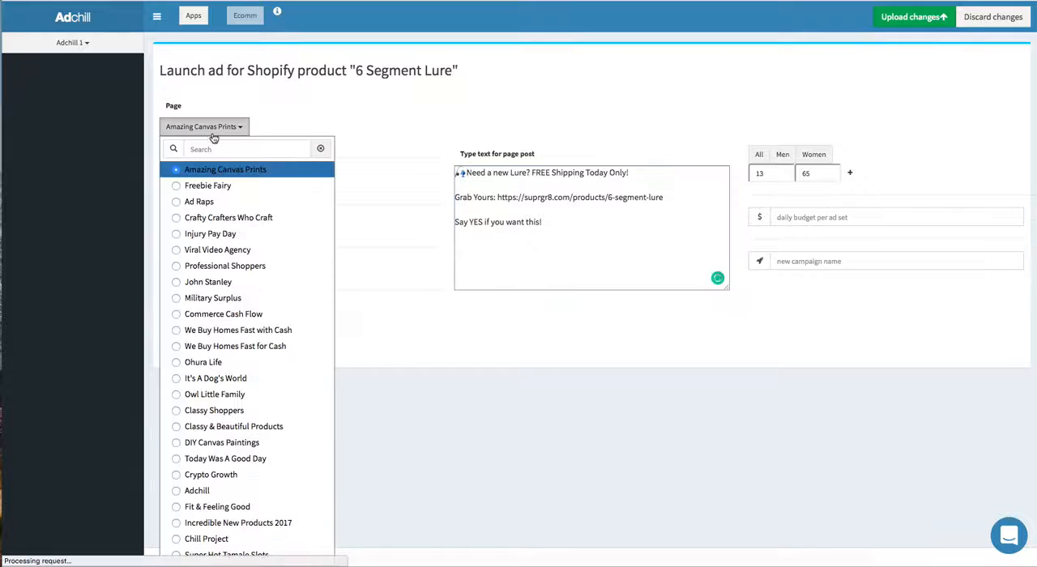
pyautogui.write('clas')
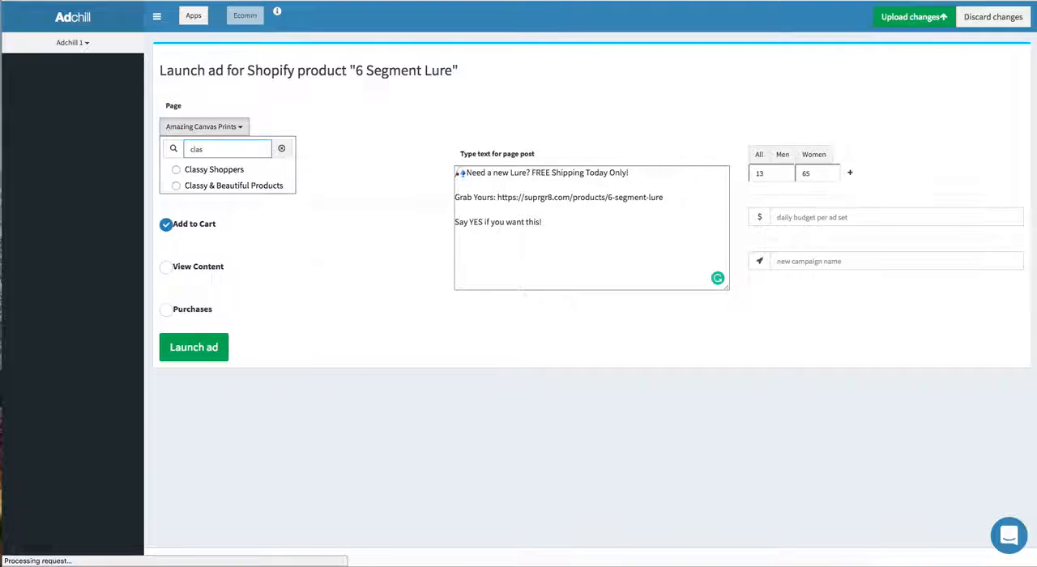
pyautogui.click(213, 168)
# Step: Set the daily budget per ad set to $3 and target men with a minimum age of 25
pyautogui.click(799, 220)
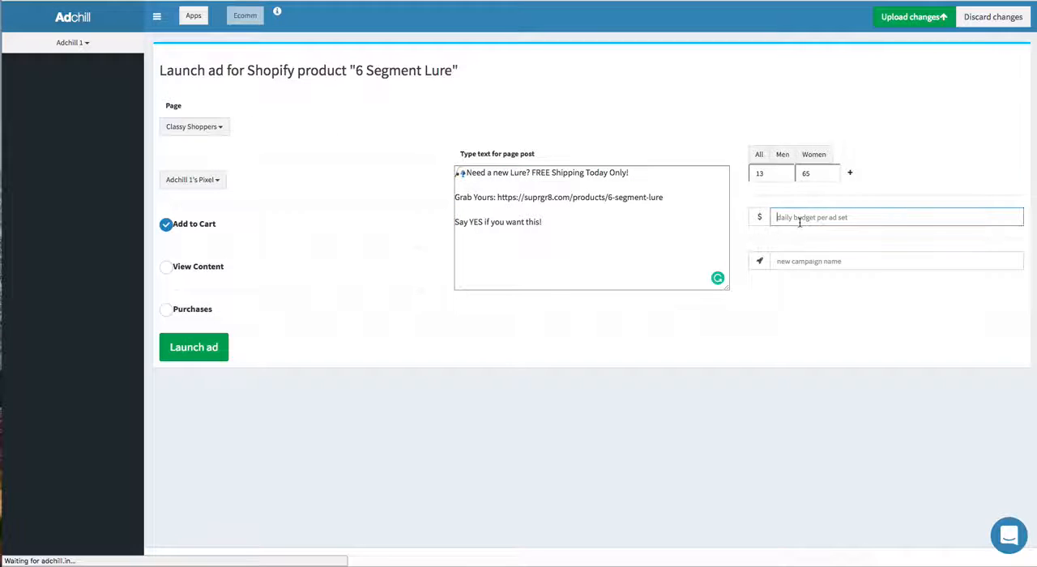
pyautogui.write('3')
pyautogui.click(781, 154)
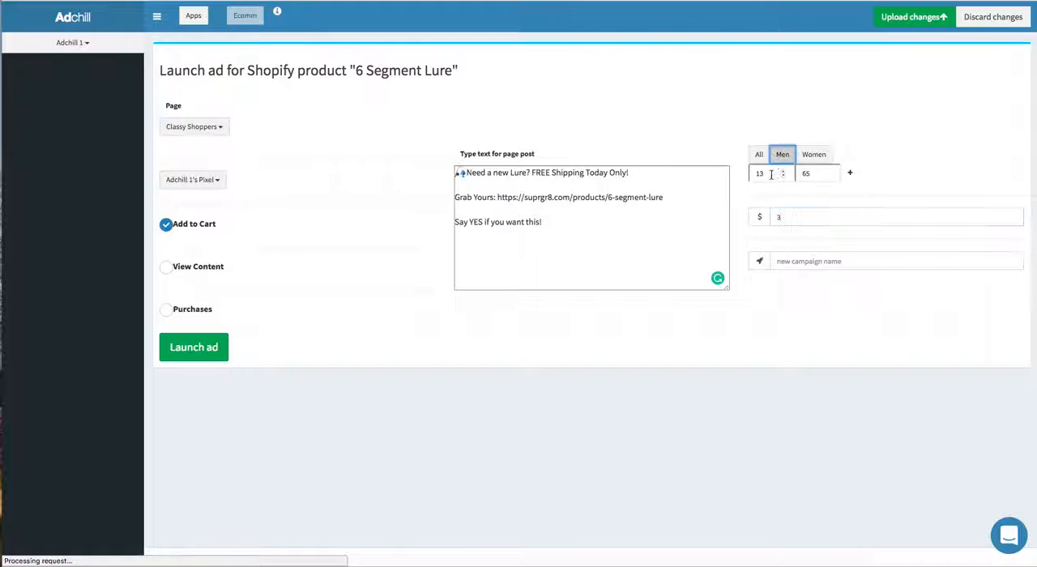
pyautogui.doubleClick(772, 172)
pyautogui.write('25')
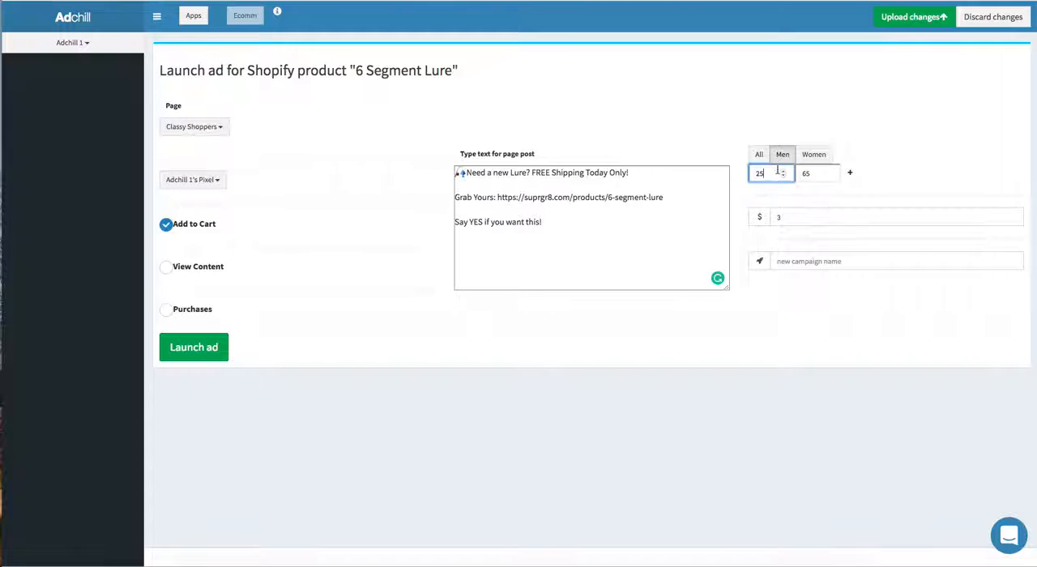
# Step: Name the new campaign "Adchill - lur" and launch the ad
pyautogui.click(818, 261)
pyautogui.write('Adchill')
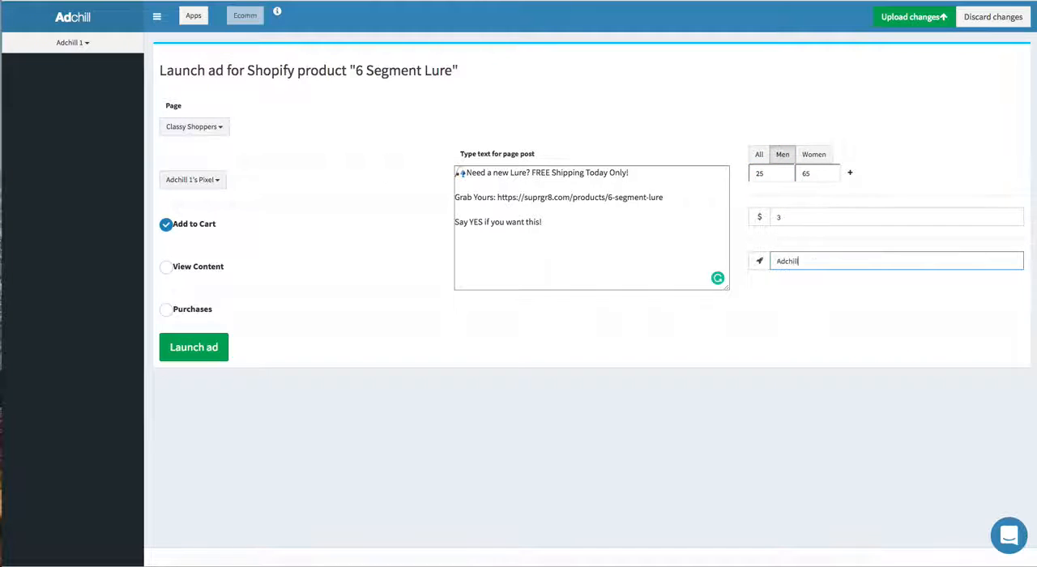
pyautogui.write(' - lure')
pyautogui.click(181, 349)
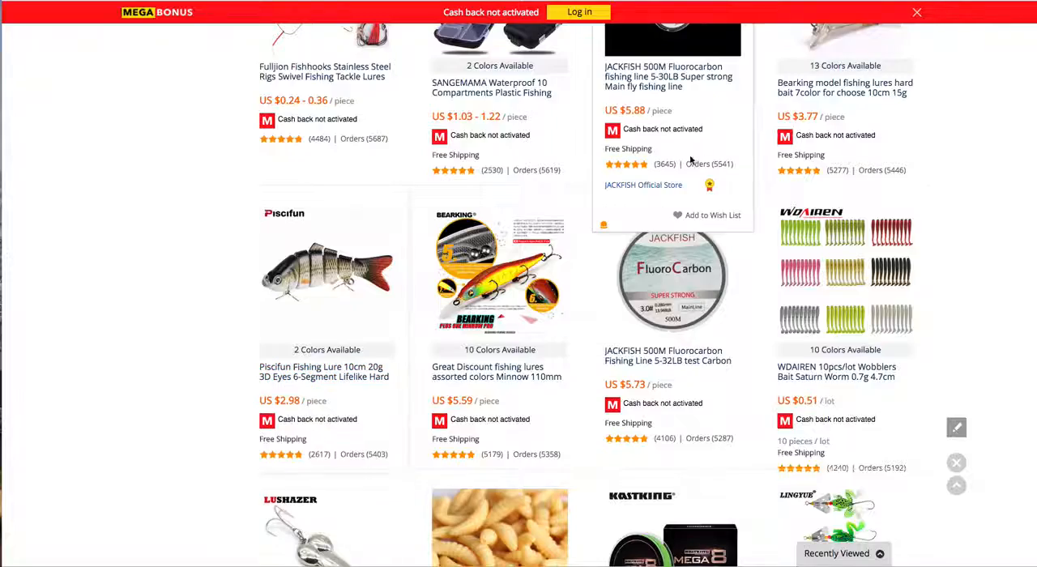
# Step: Look through the AliExpress fishing listings for products to advertise, and review the Piscifun 6-segment fishing lure's price, shipping and seller details
pyautogui.scroll(-3, 597, 154)
pyautogui.scroll(-5, 598, 154)
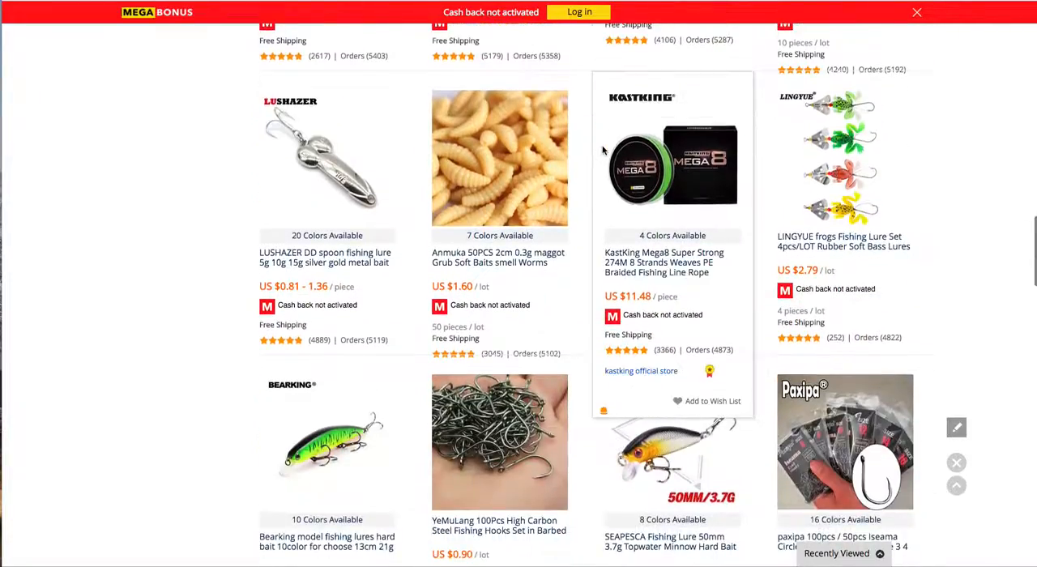
pyautogui.scroll(-6, 602, 149)
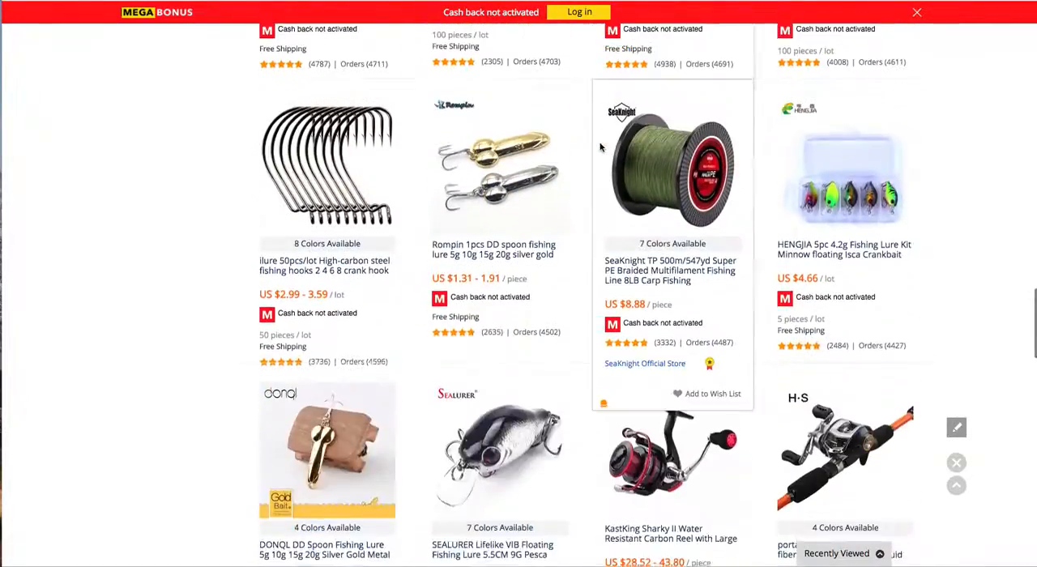
pyautogui.scroll(-5, 430, 334)
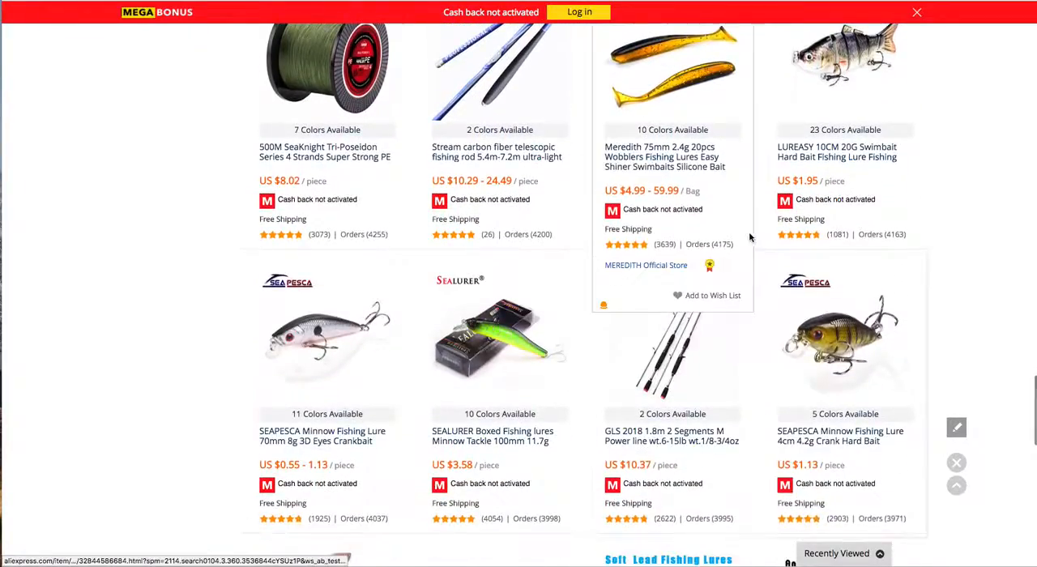
pyautogui.scroll(-15, 681, 267)
pyautogui.scroll(10, 462, 153)
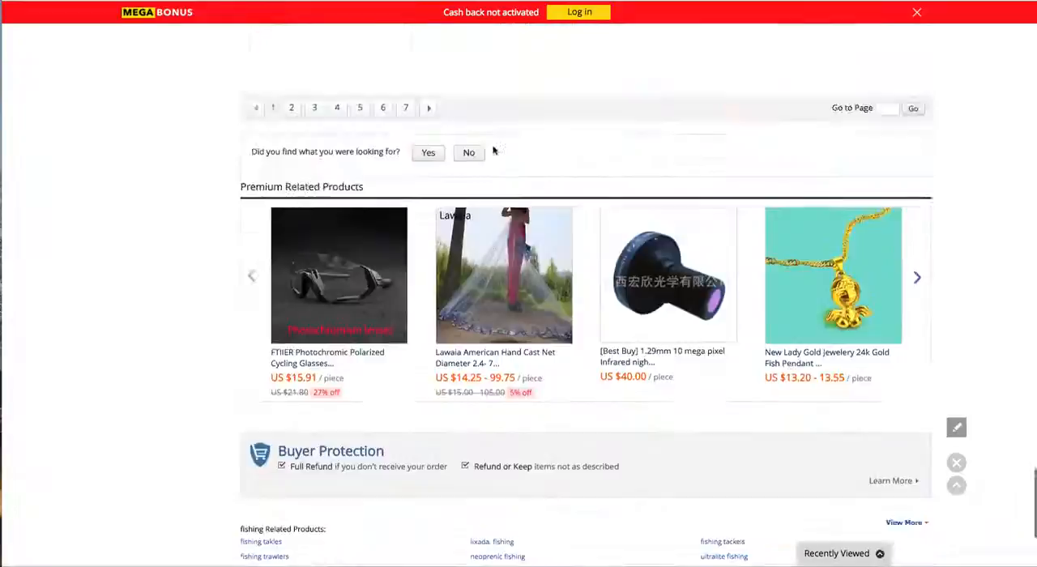
pyautogui.scroll(3, 500, 429)
pyautogui.scroll(-2, 500, 324)
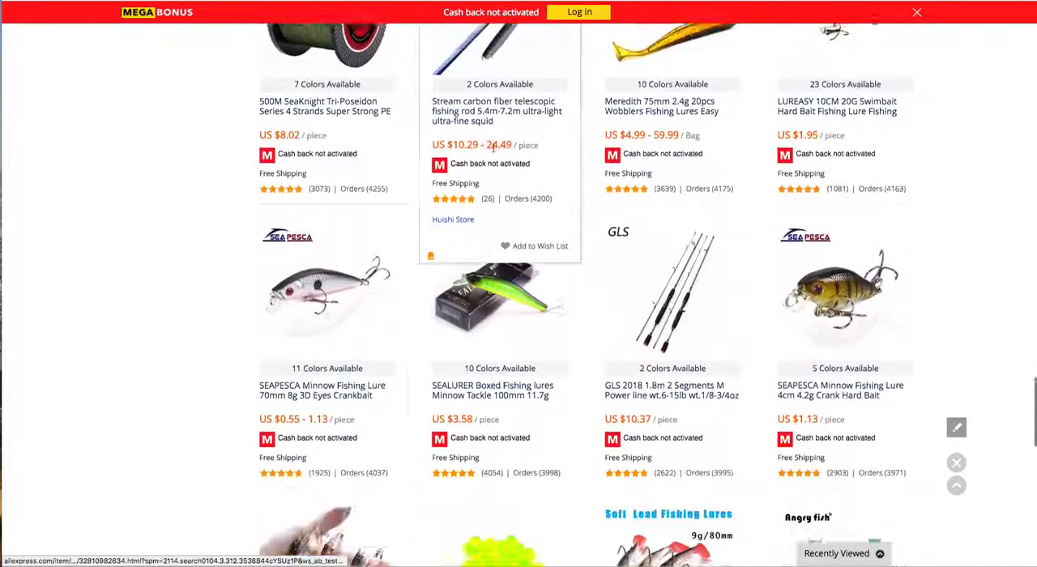
pyautogui.scroll(-2, 729, 283)
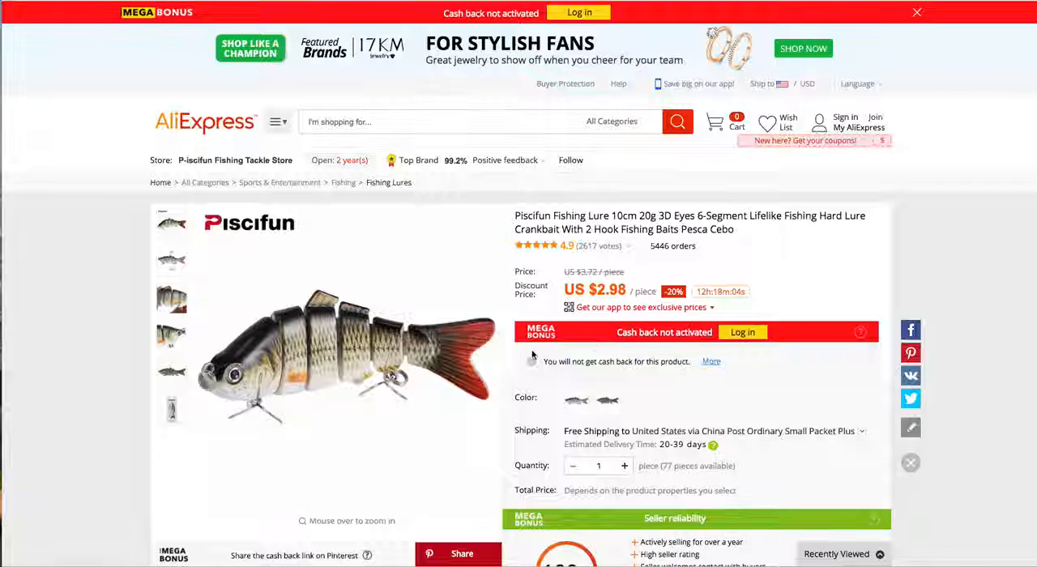
pyautogui.scroll(-3, 488, 379)
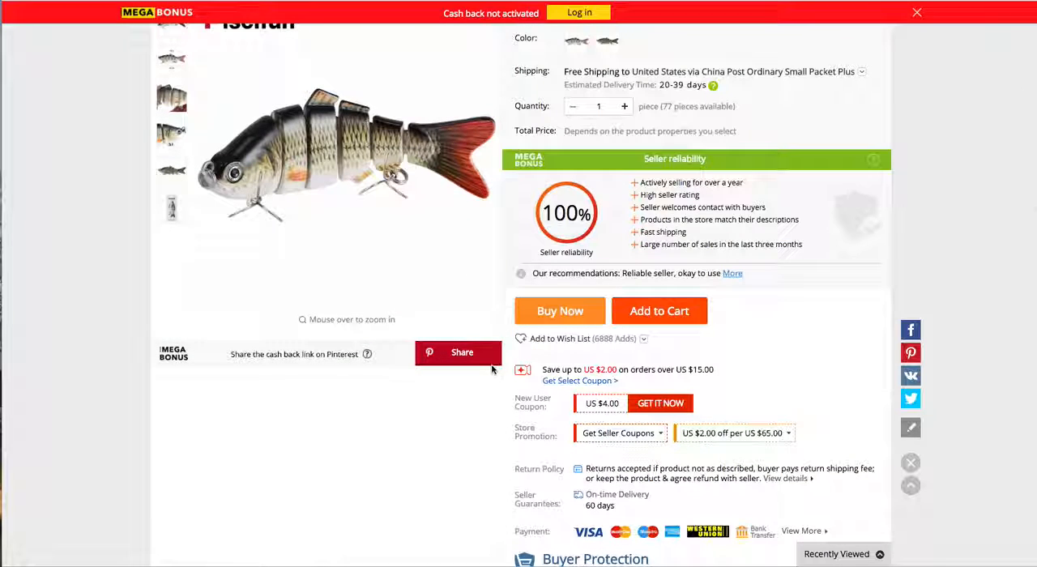